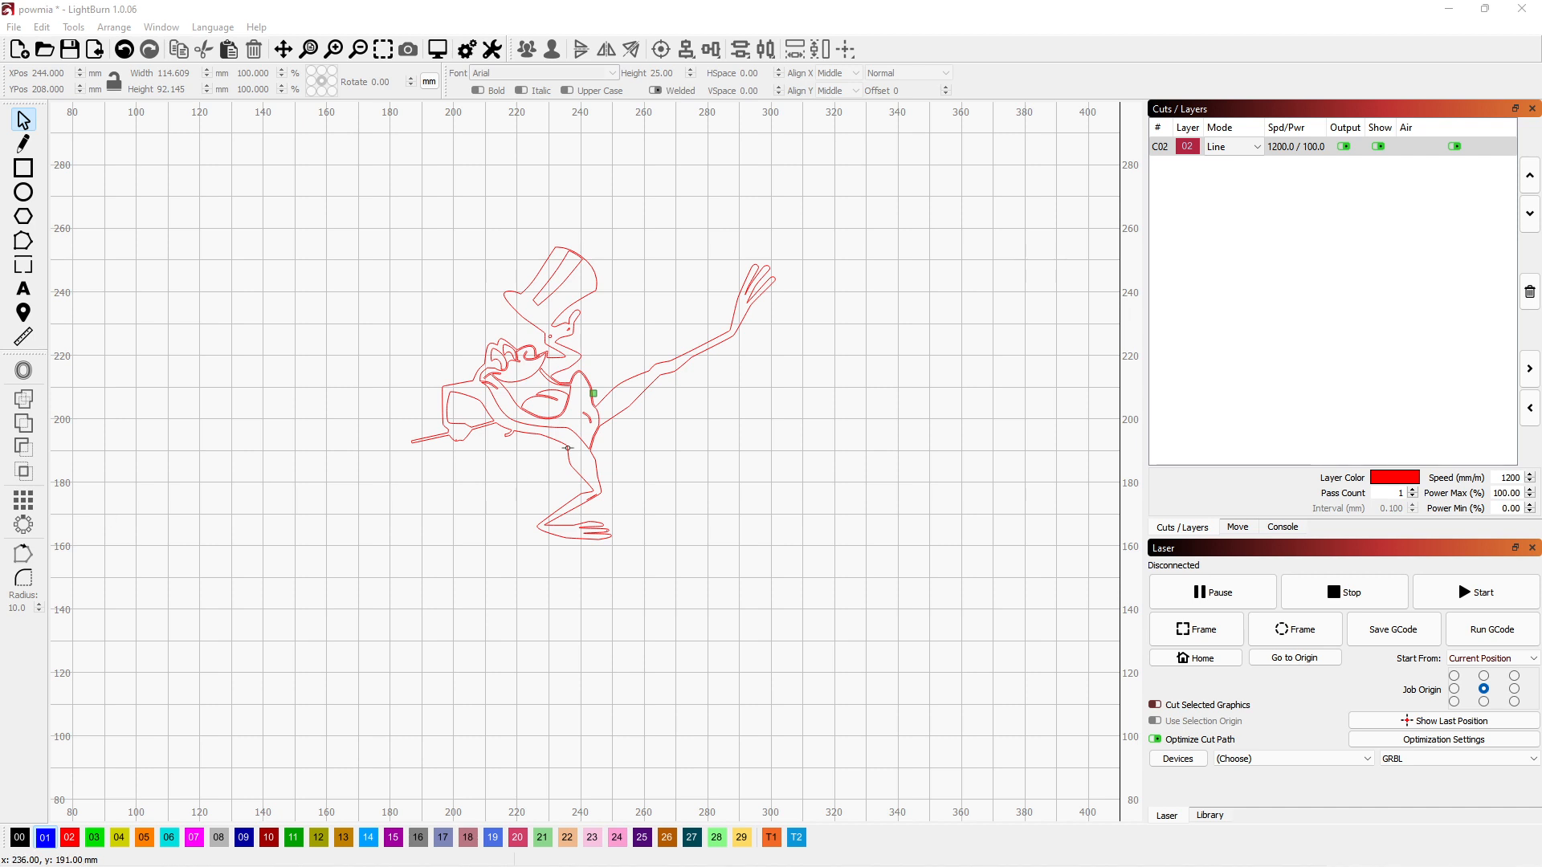
Select the grouped frog drawing and inspect its outlines up close and as a whole.
{"action": "scroll", "coordinate": [568, 449], "scroll_direction": "up", "scroll_amount": 2}
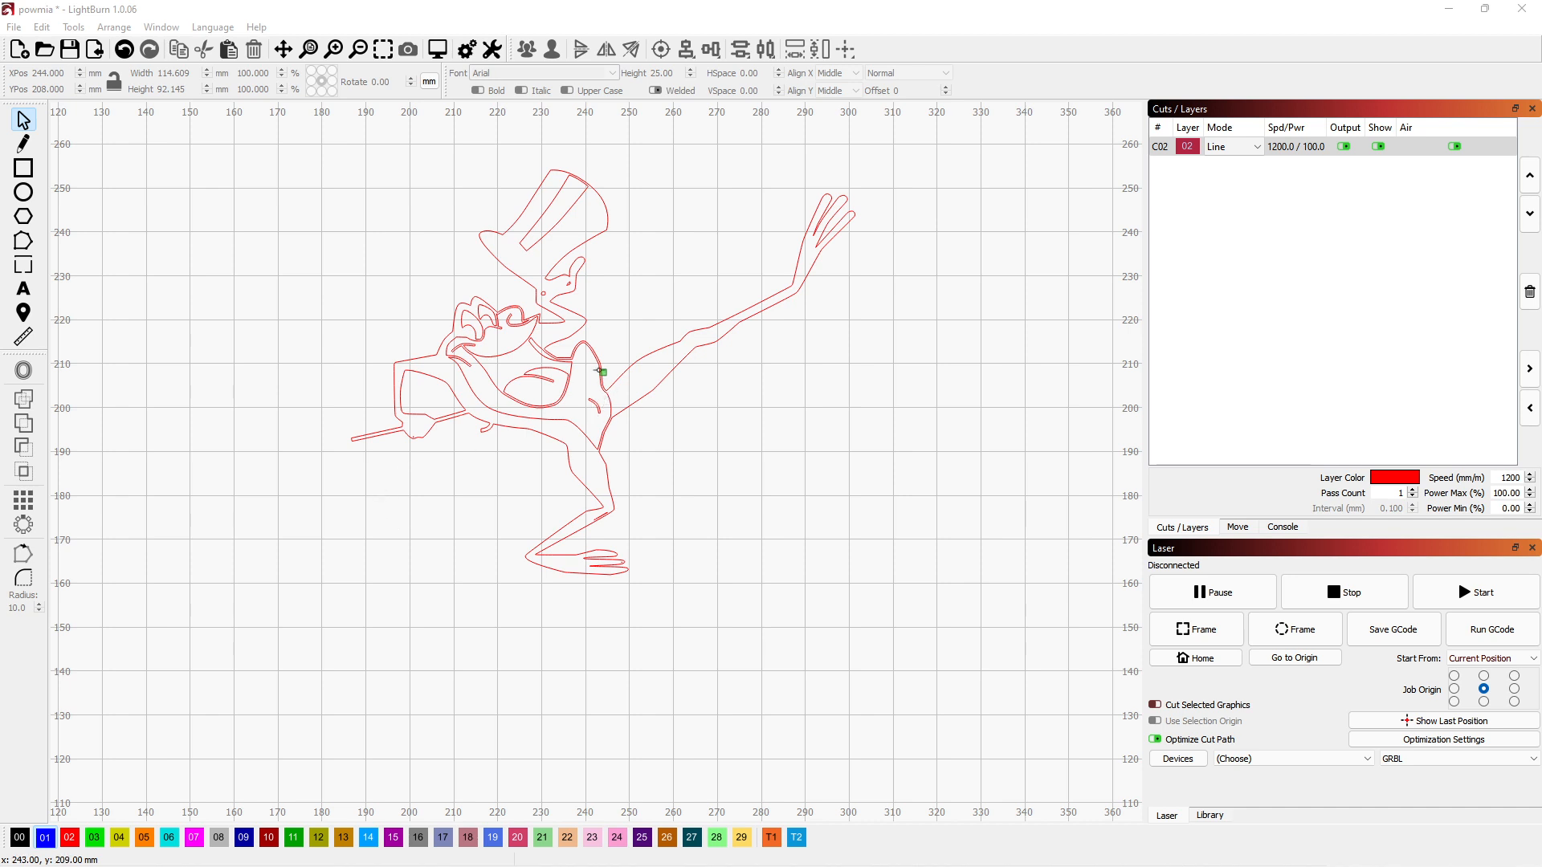
{"action": "left_click_drag", "start_coordinate": [603, 373], "coordinate": [594, 440]}
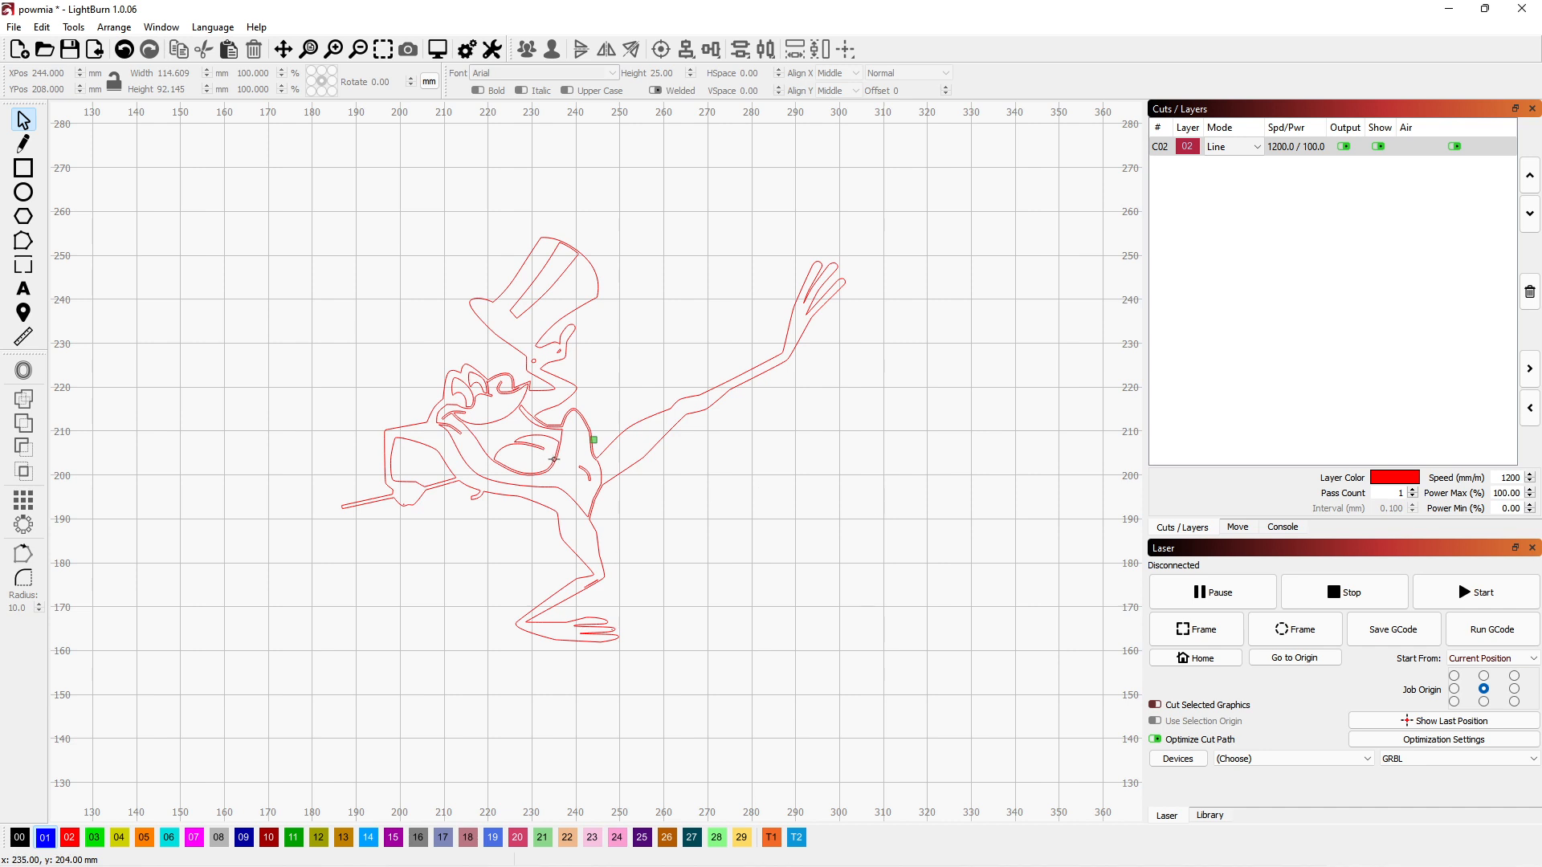
{"action": "left_click", "coordinate": [555, 460]}
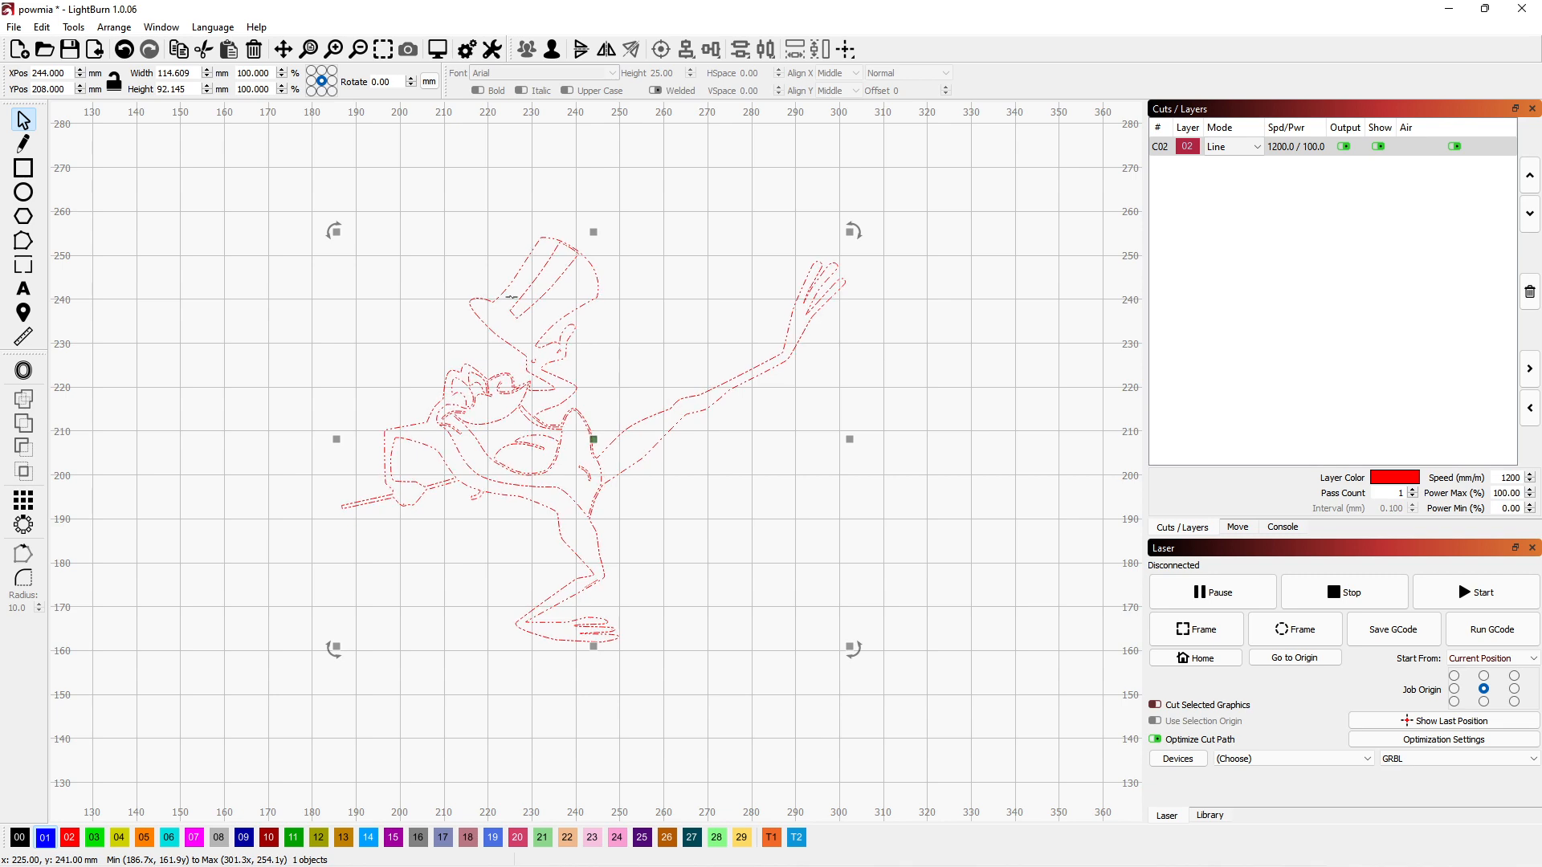
{"action": "scroll", "coordinate": [525, 452], "scroll_direction": "up", "scroll_amount": 3}
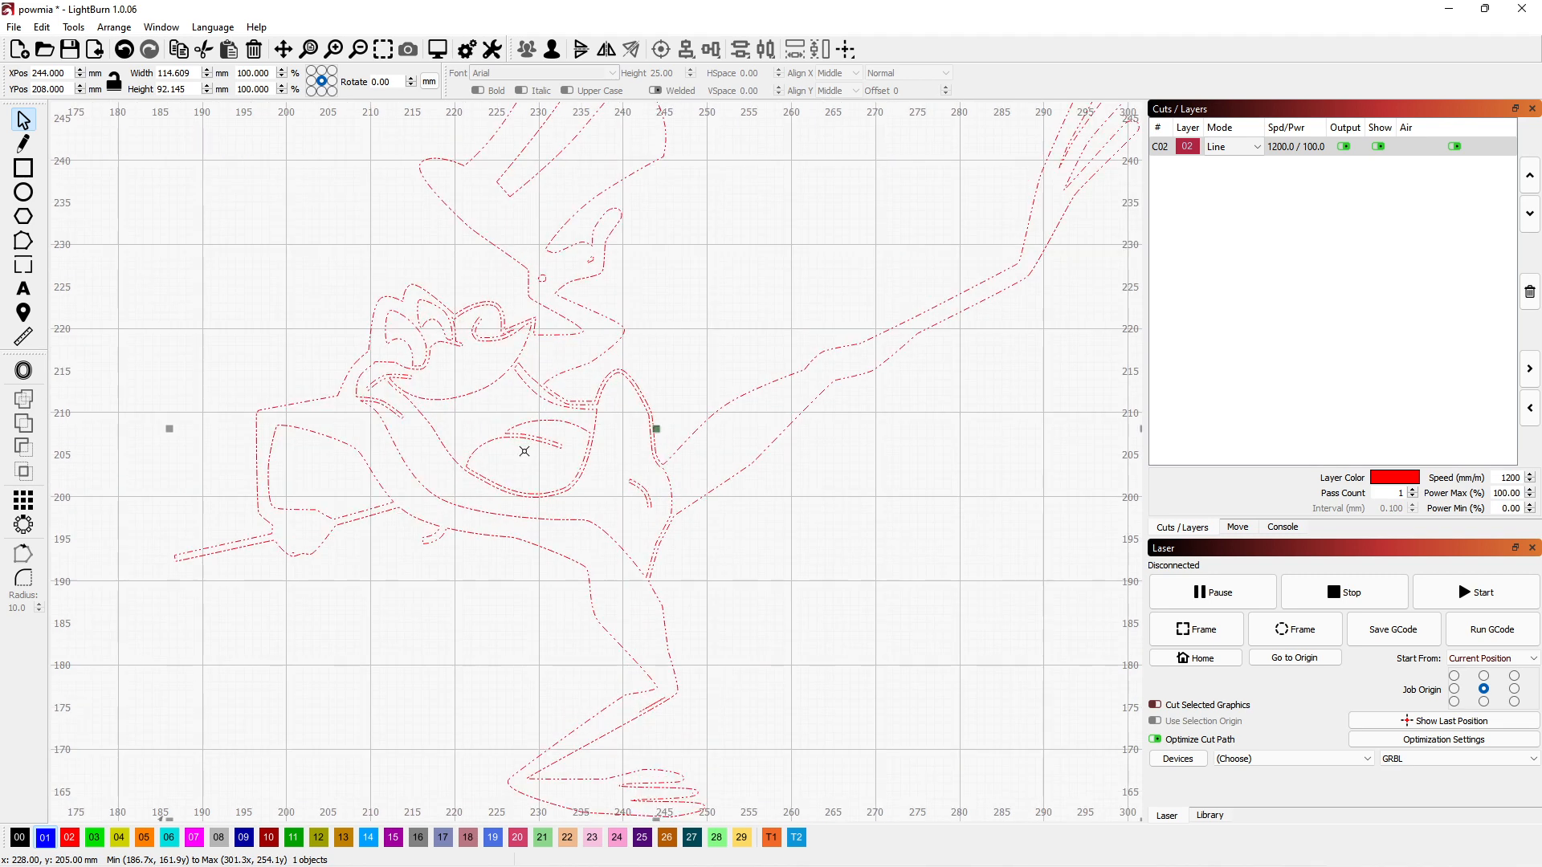
{"action": "scroll", "coordinate": [524, 452], "scroll_direction": "up", "scroll_amount": 1}
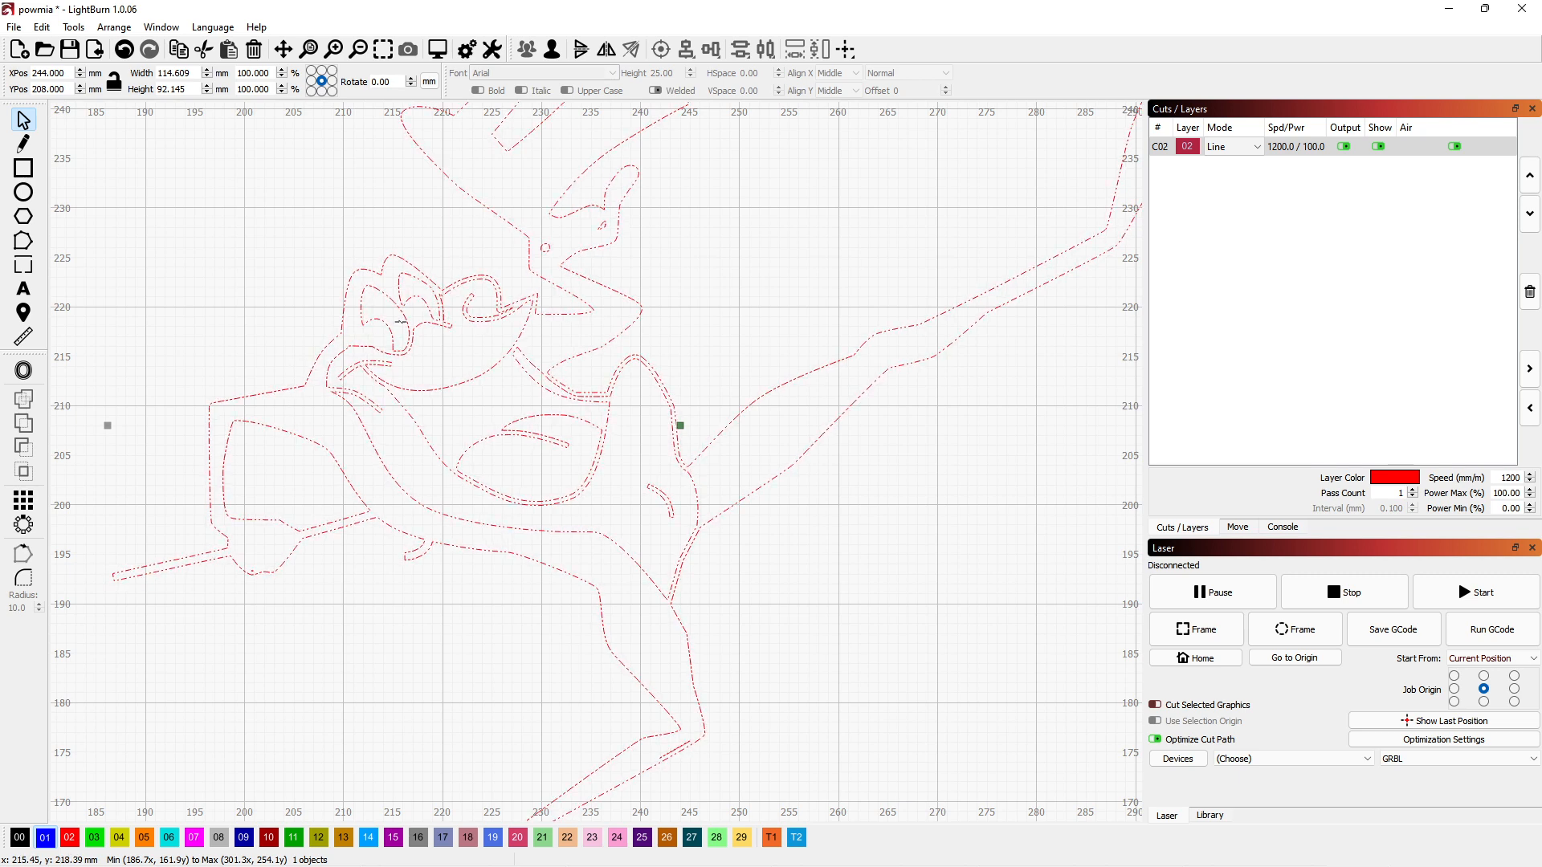
{"action": "scroll", "coordinate": [524, 364], "scroll_direction": "up", "scroll_amount": 4}
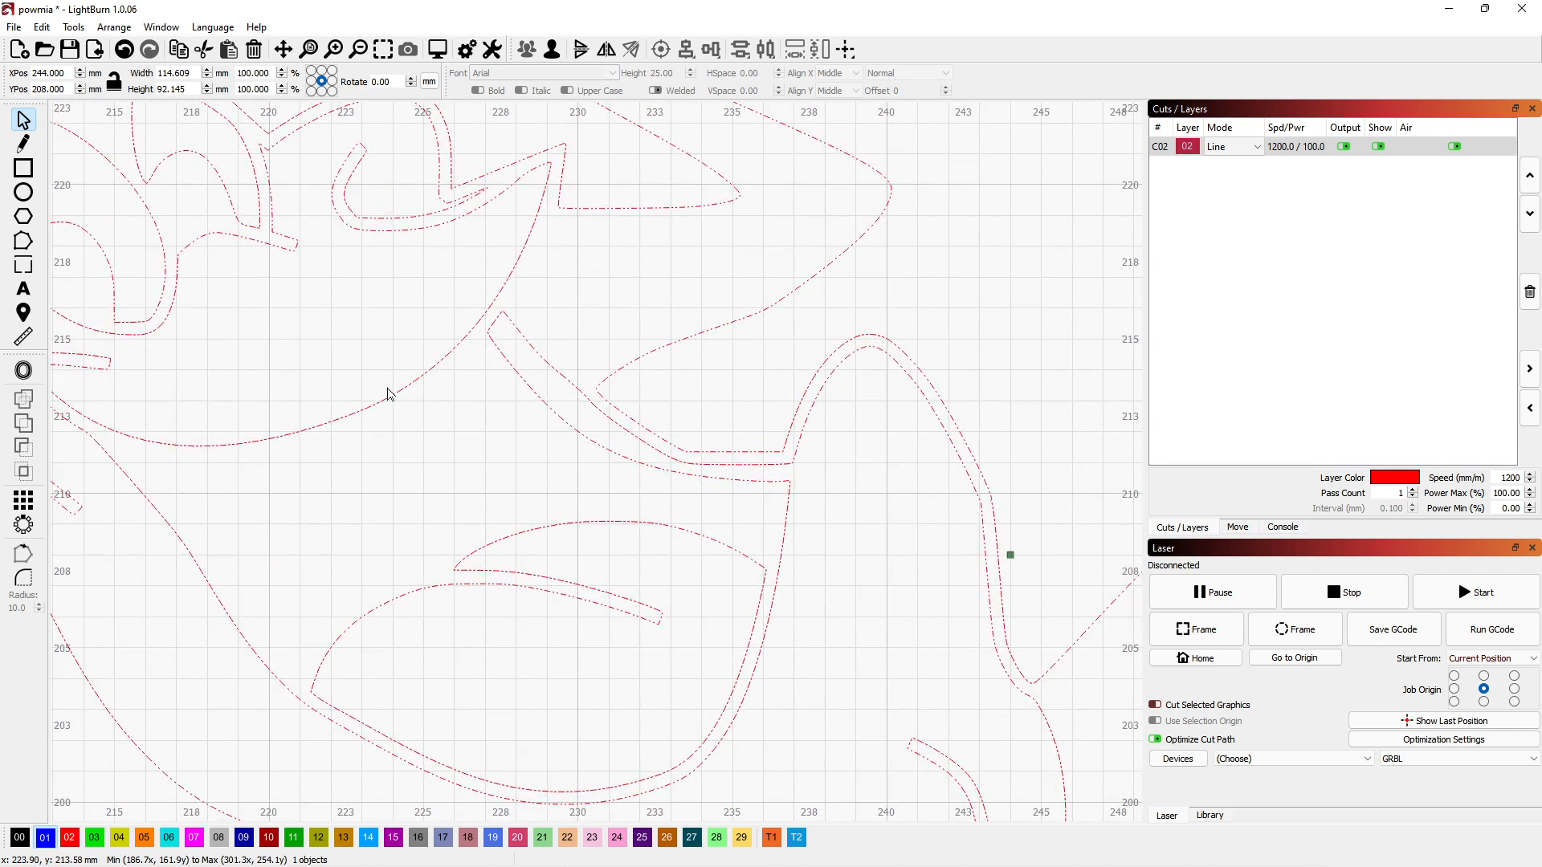
{"action": "scroll", "coordinate": [484, 438], "scroll_direction": "down", "scroll_amount": 5}
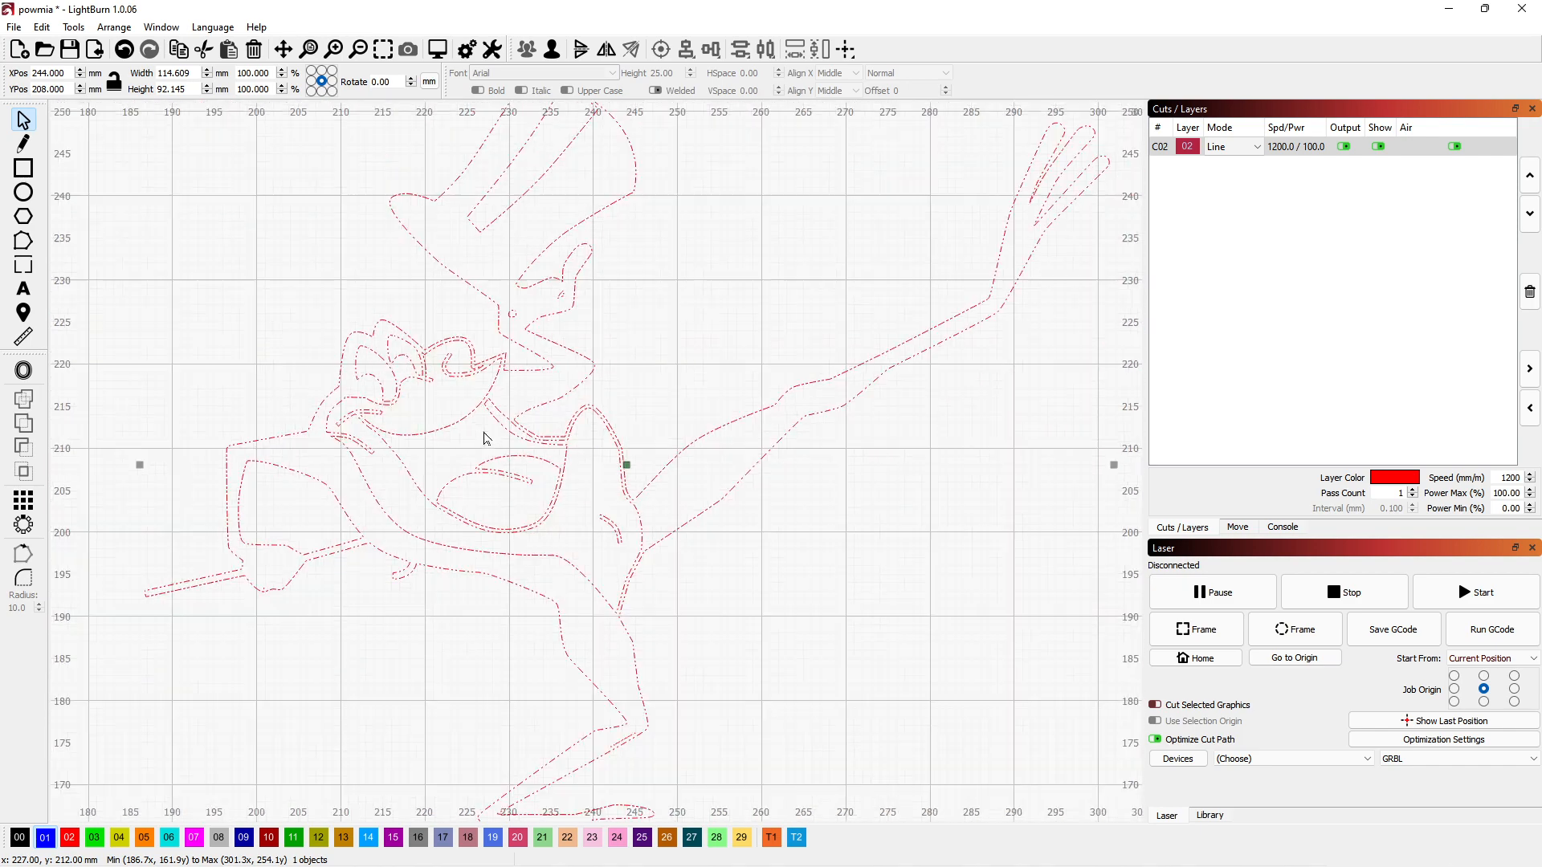
{"action": "scroll", "coordinate": [484, 438], "scroll_direction": "down", "scroll_amount": 1}
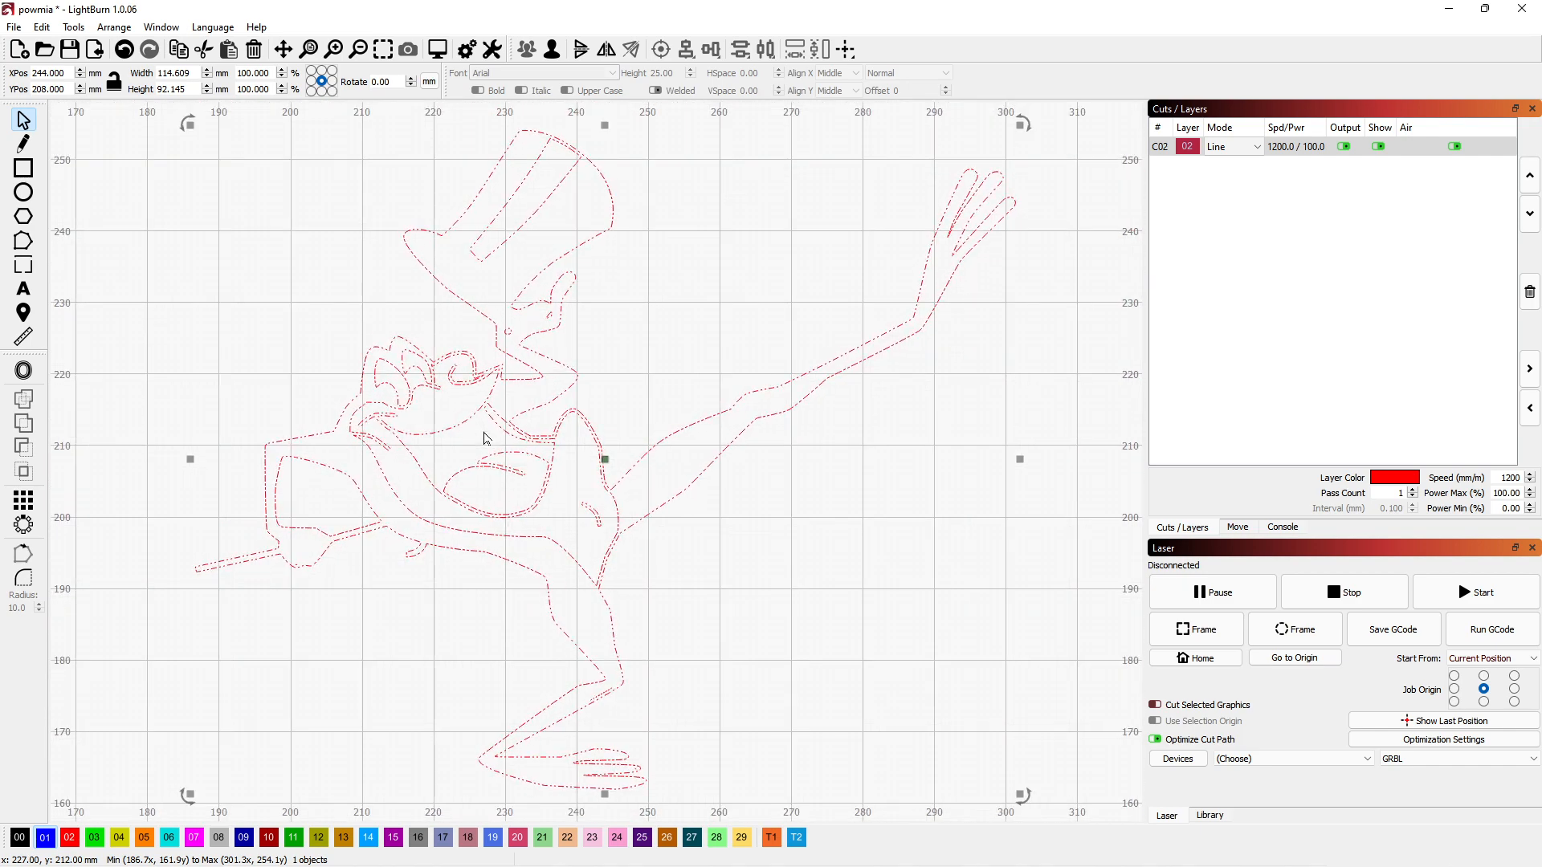
{"action": "scroll", "coordinate": [485, 437], "scroll_direction": "down", "scroll_amount": 1}
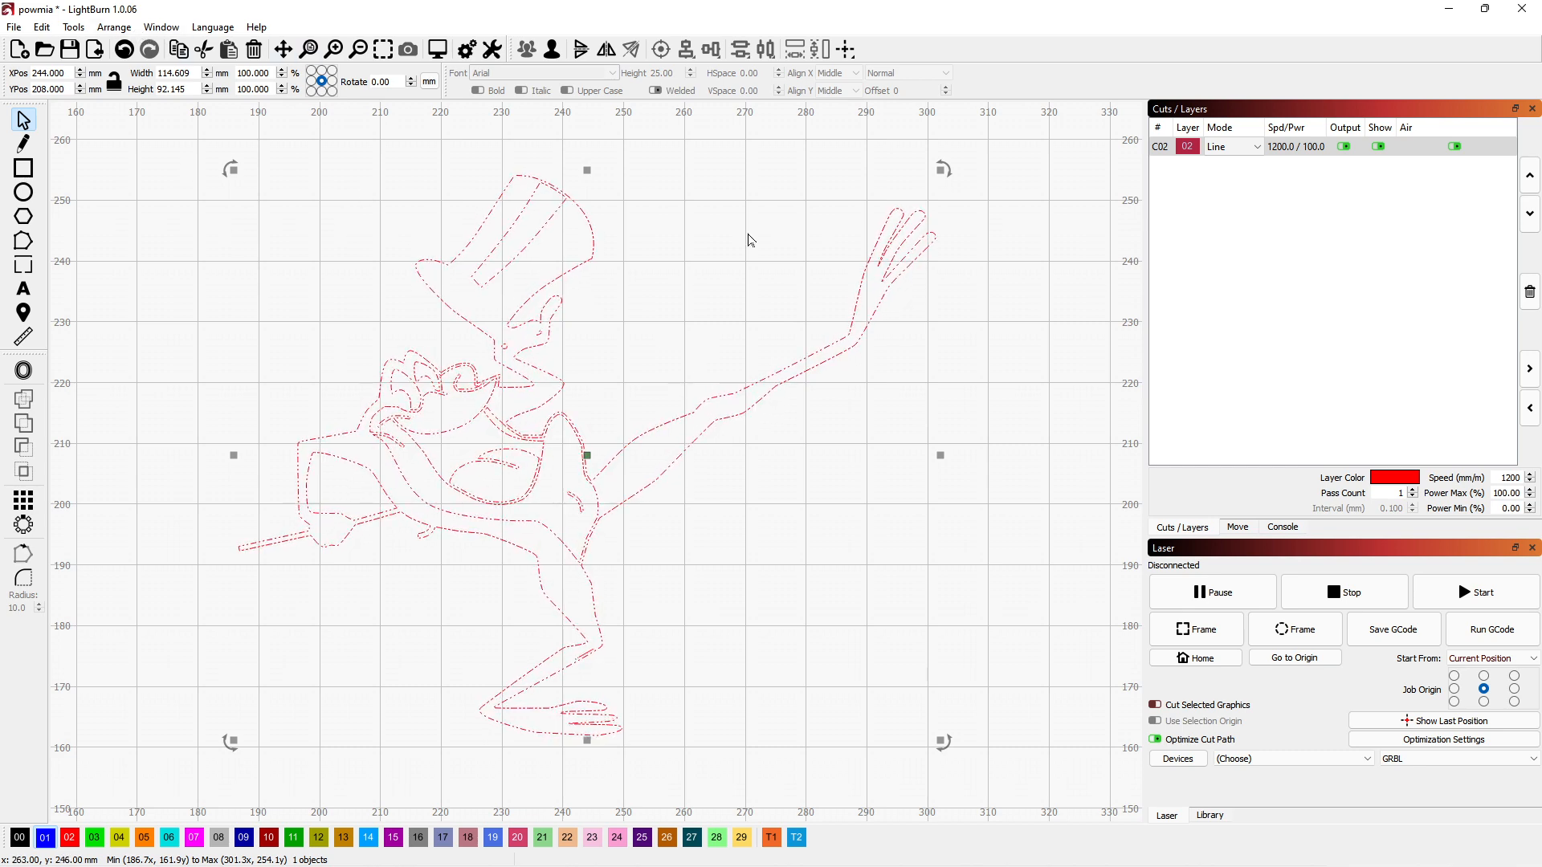
Ungroup the frog drawing into separate shapes and clear the selection.
{"action": "left_click", "coordinate": [103, 34]}
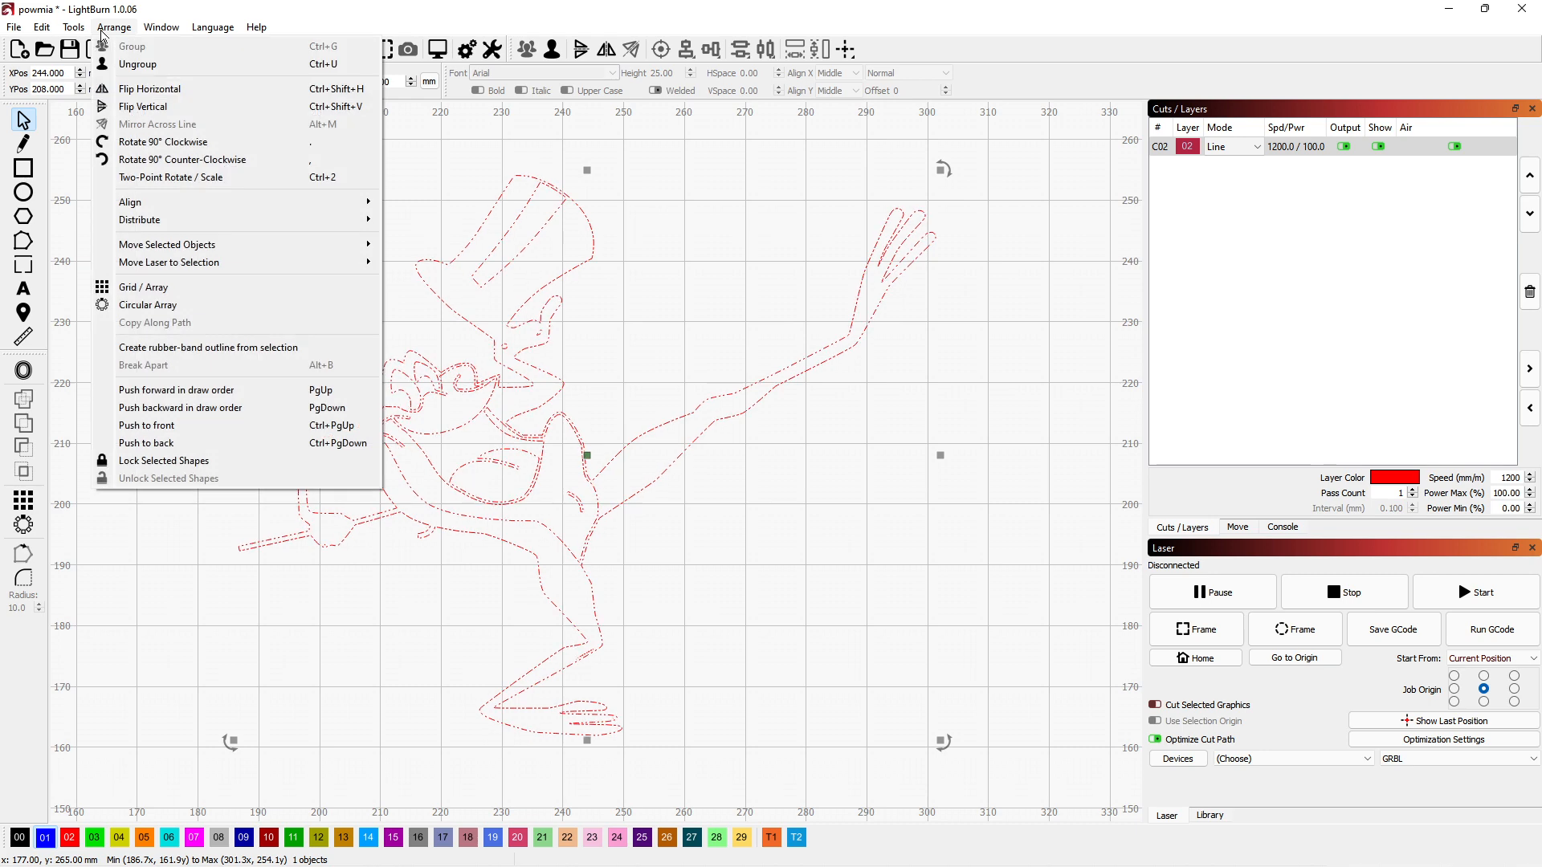
{"action": "left_click", "coordinate": [133, 64]}
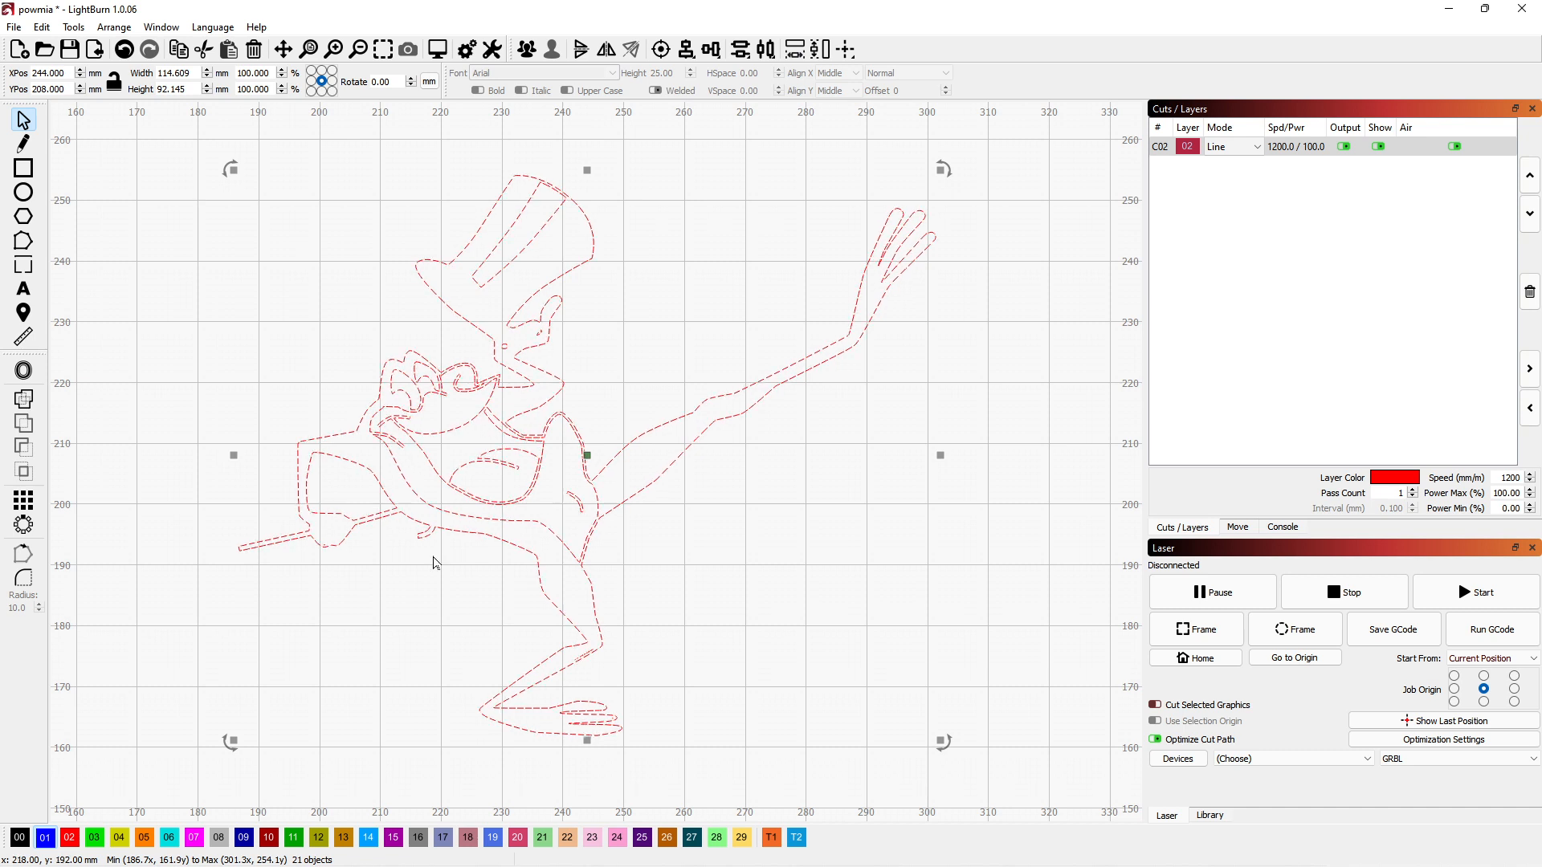
{"action": "left_click", "coordinate": [119, 351]}
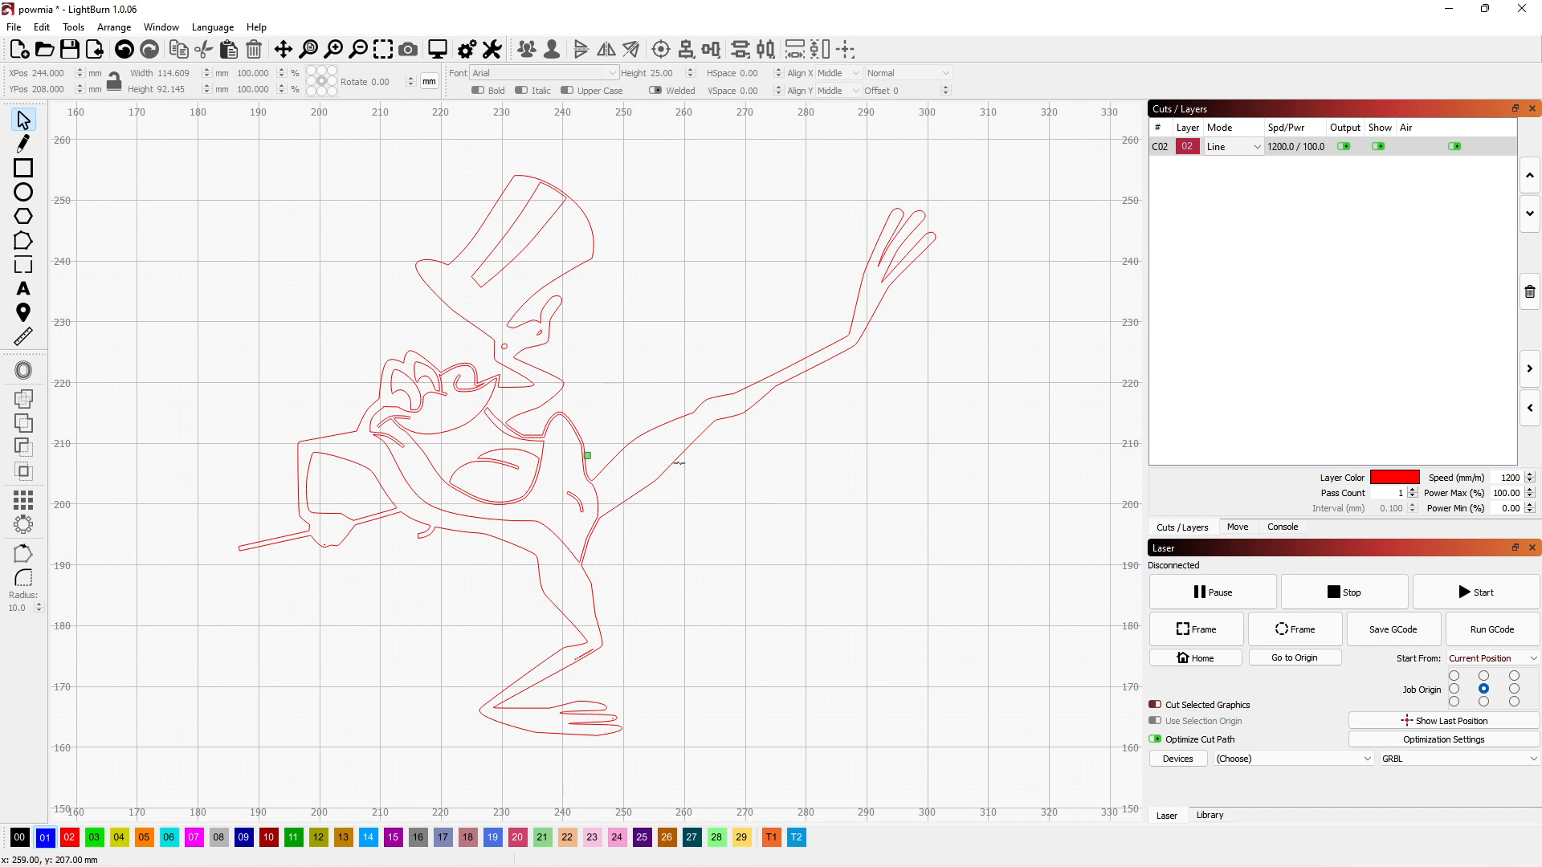
Offset the frog's outer outline outward by a distance of 0.05 with the Corner corner style.
{"action": "scroll", "coordinate": [678, 464], "scroll_direction": "up", "scroll_amount": 4}
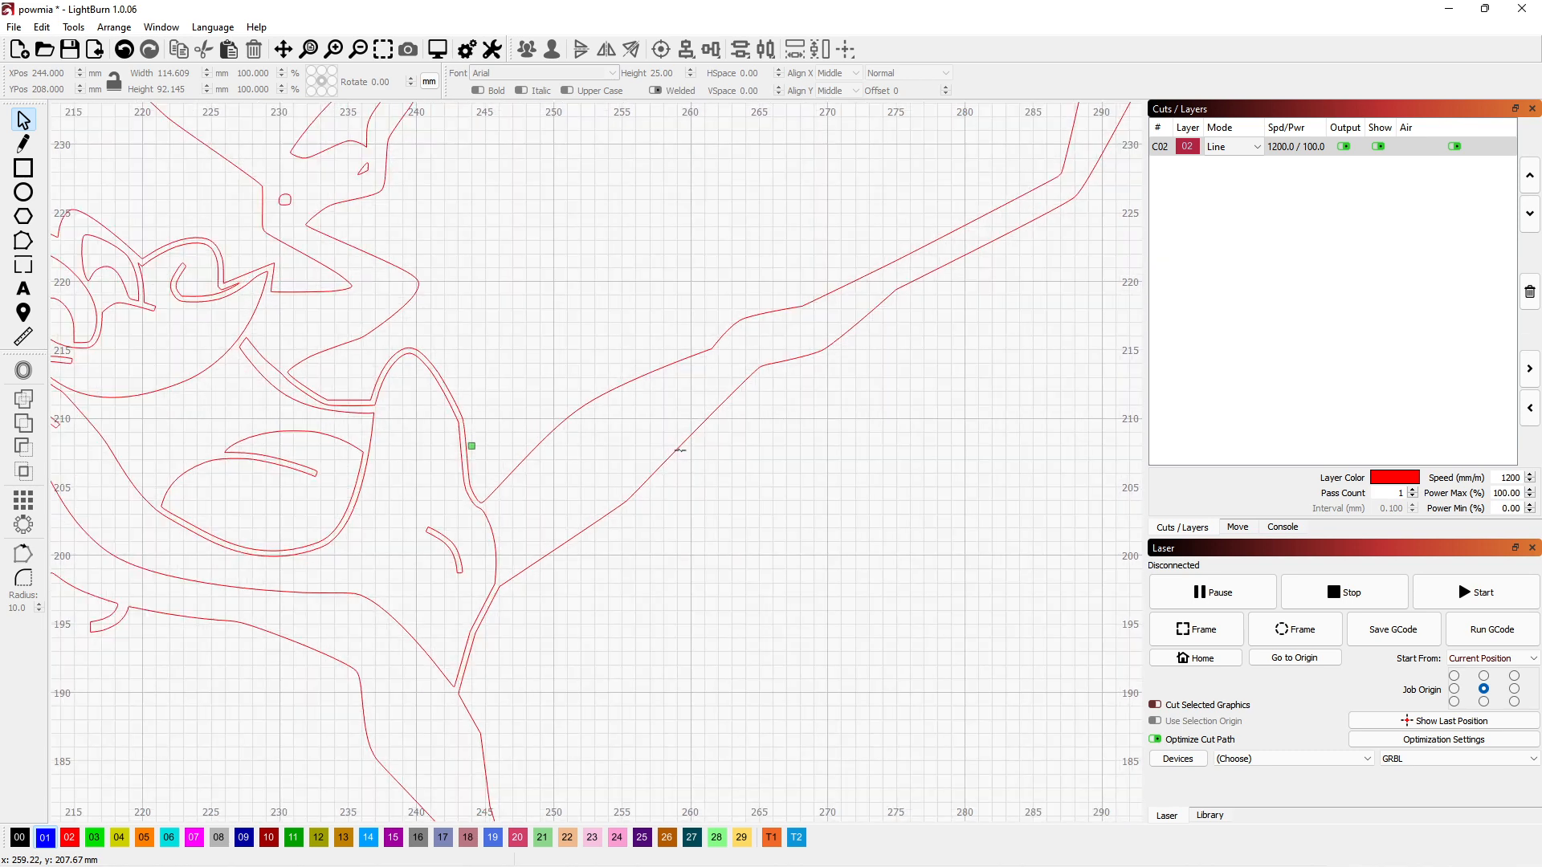
{"action": "left_click", "coordinate": [679, 448]}
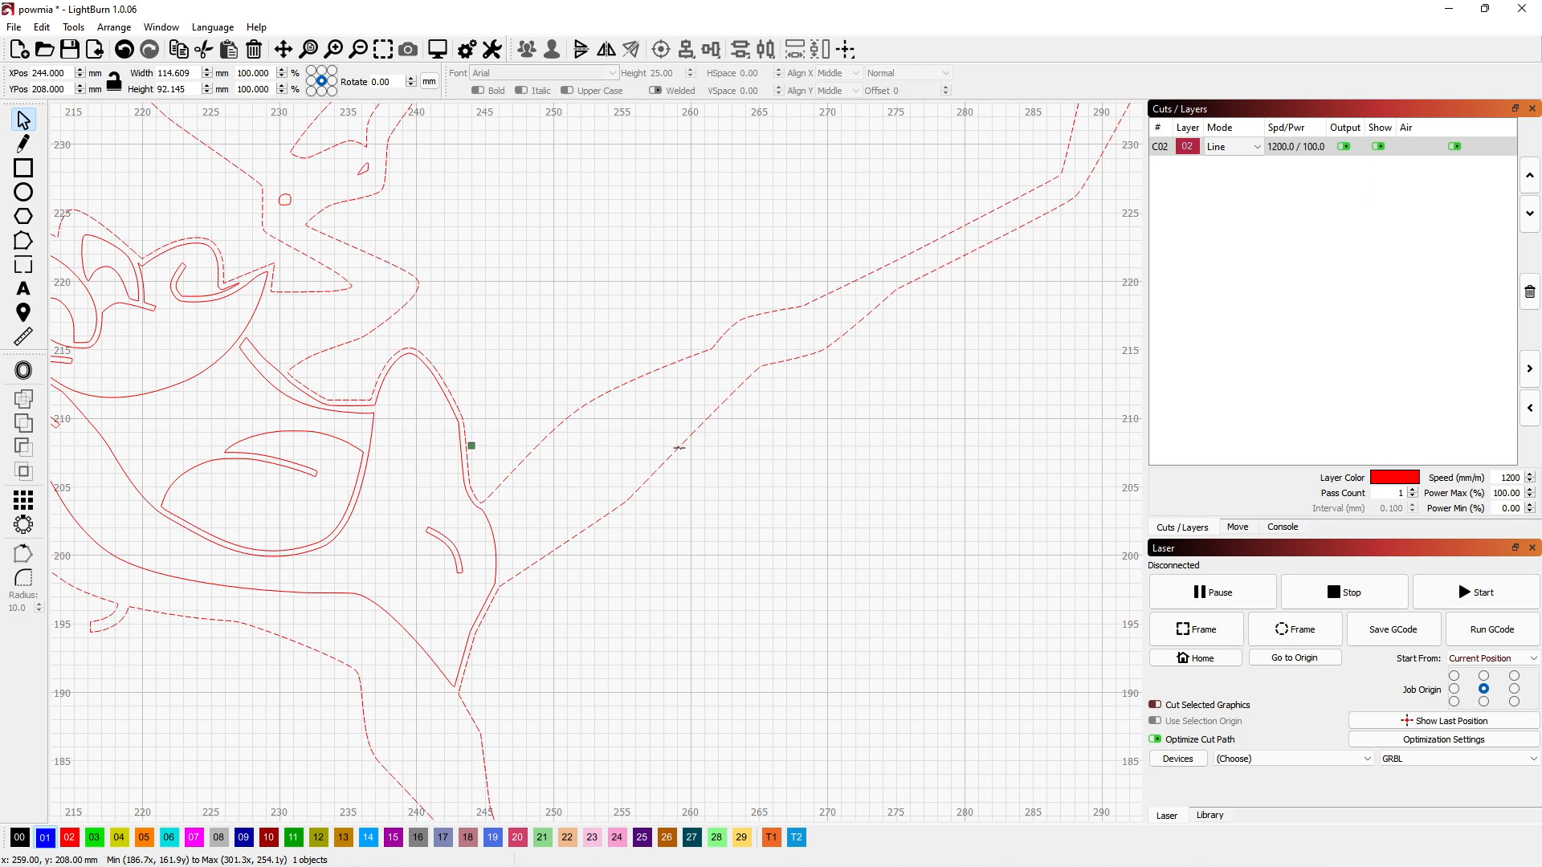
{"action": "scroll", "coordinate": [679, 447], "scroll_direction": "down", "scroll_amount": 3}
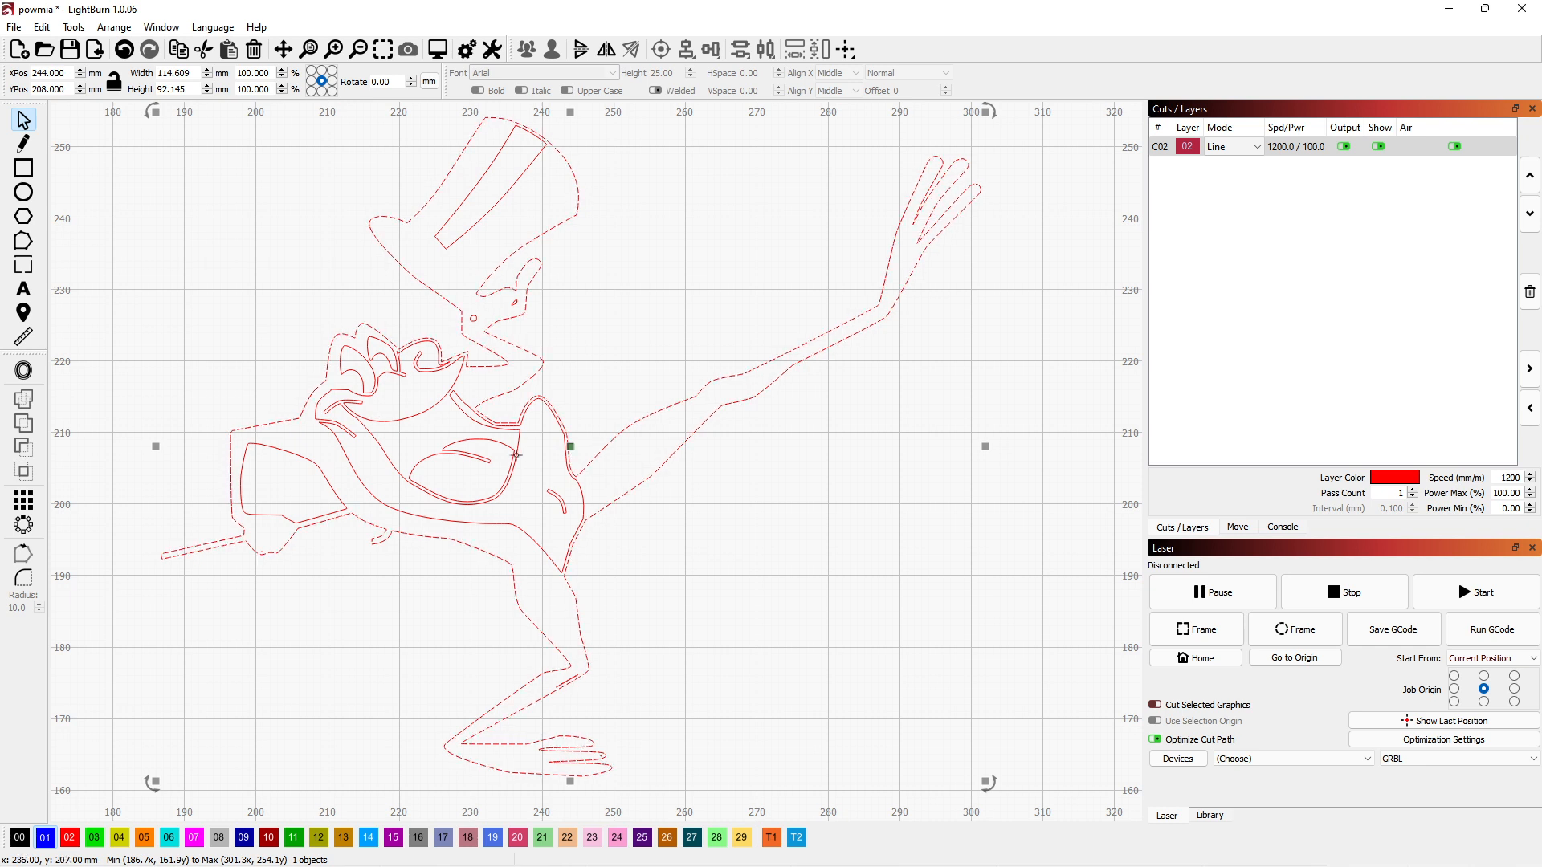
{"action": "left_click", "coordinate": [20, 378]}
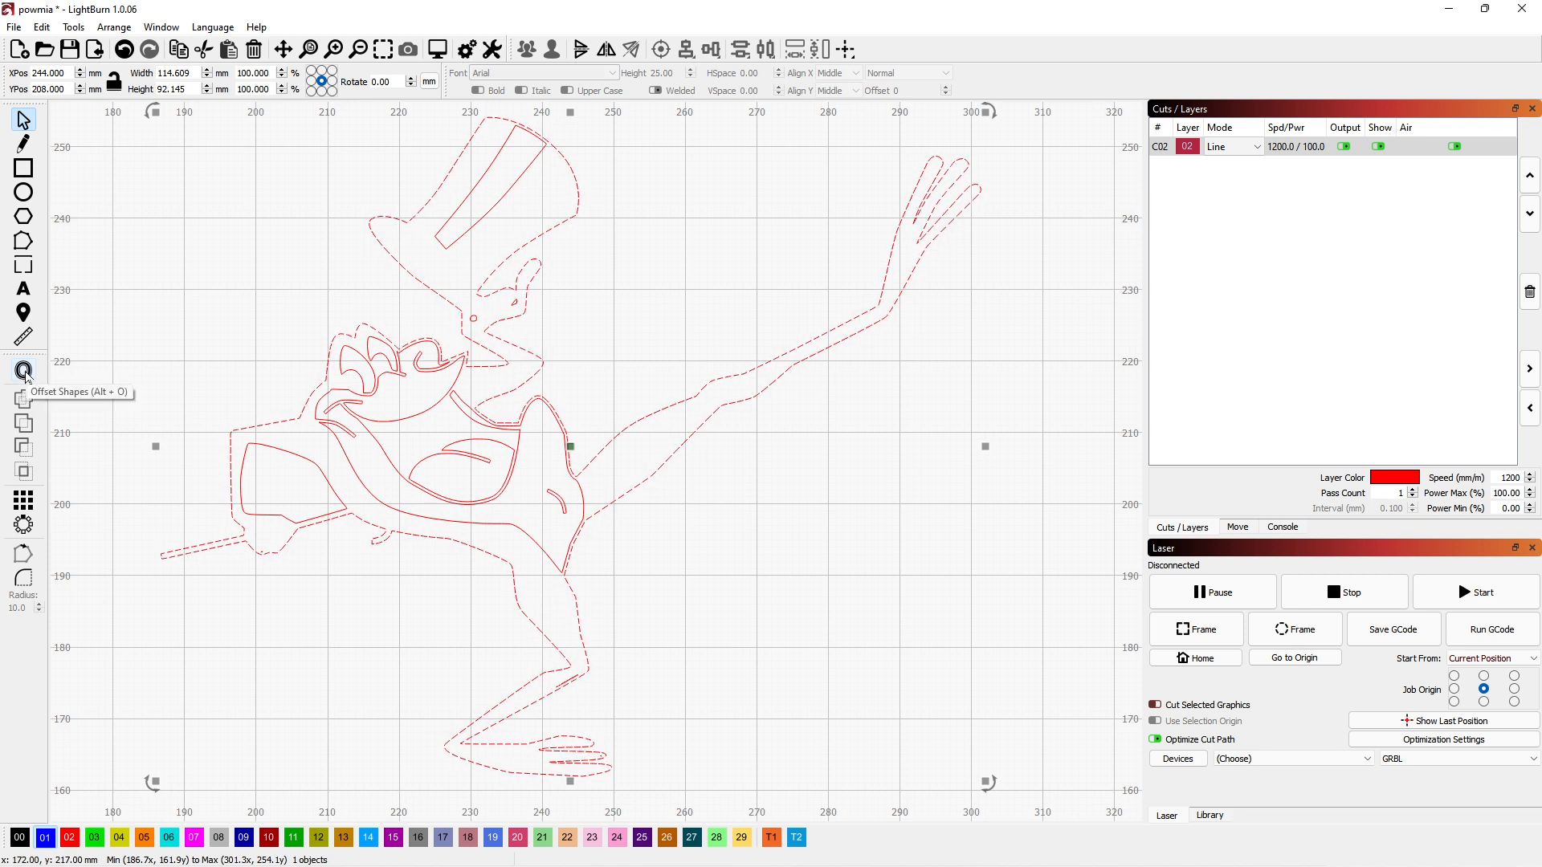
{"action": "left_click", "coordinate": [24, 371]}
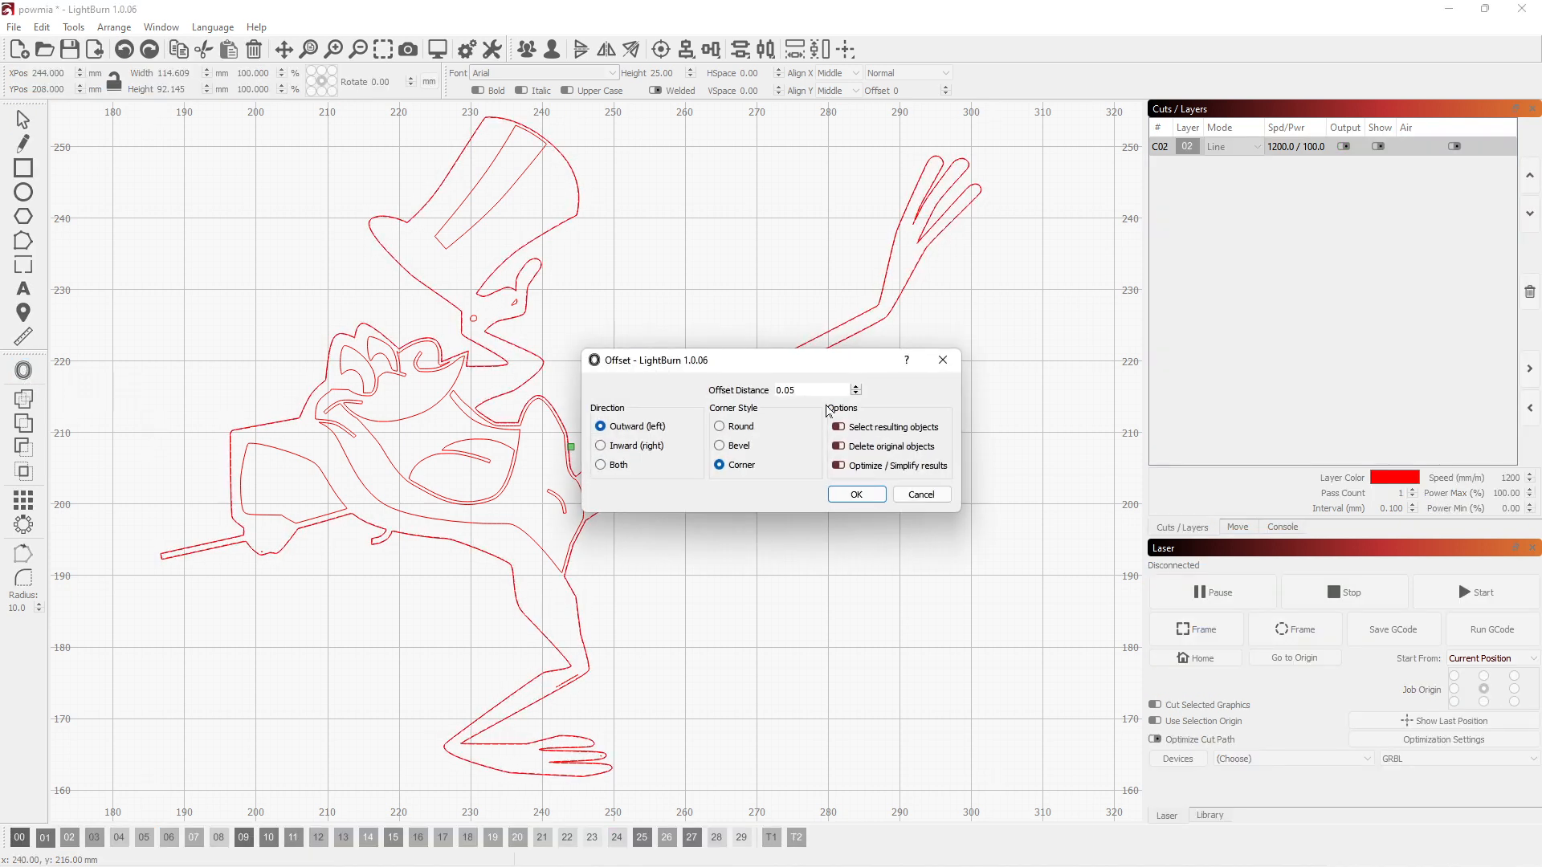
{"action": "key", "text": "Up"}
{"action": "key", "text": "Up"}
{"action": "key", "text": "Up"}
{"action": "key", "text": "Up"}
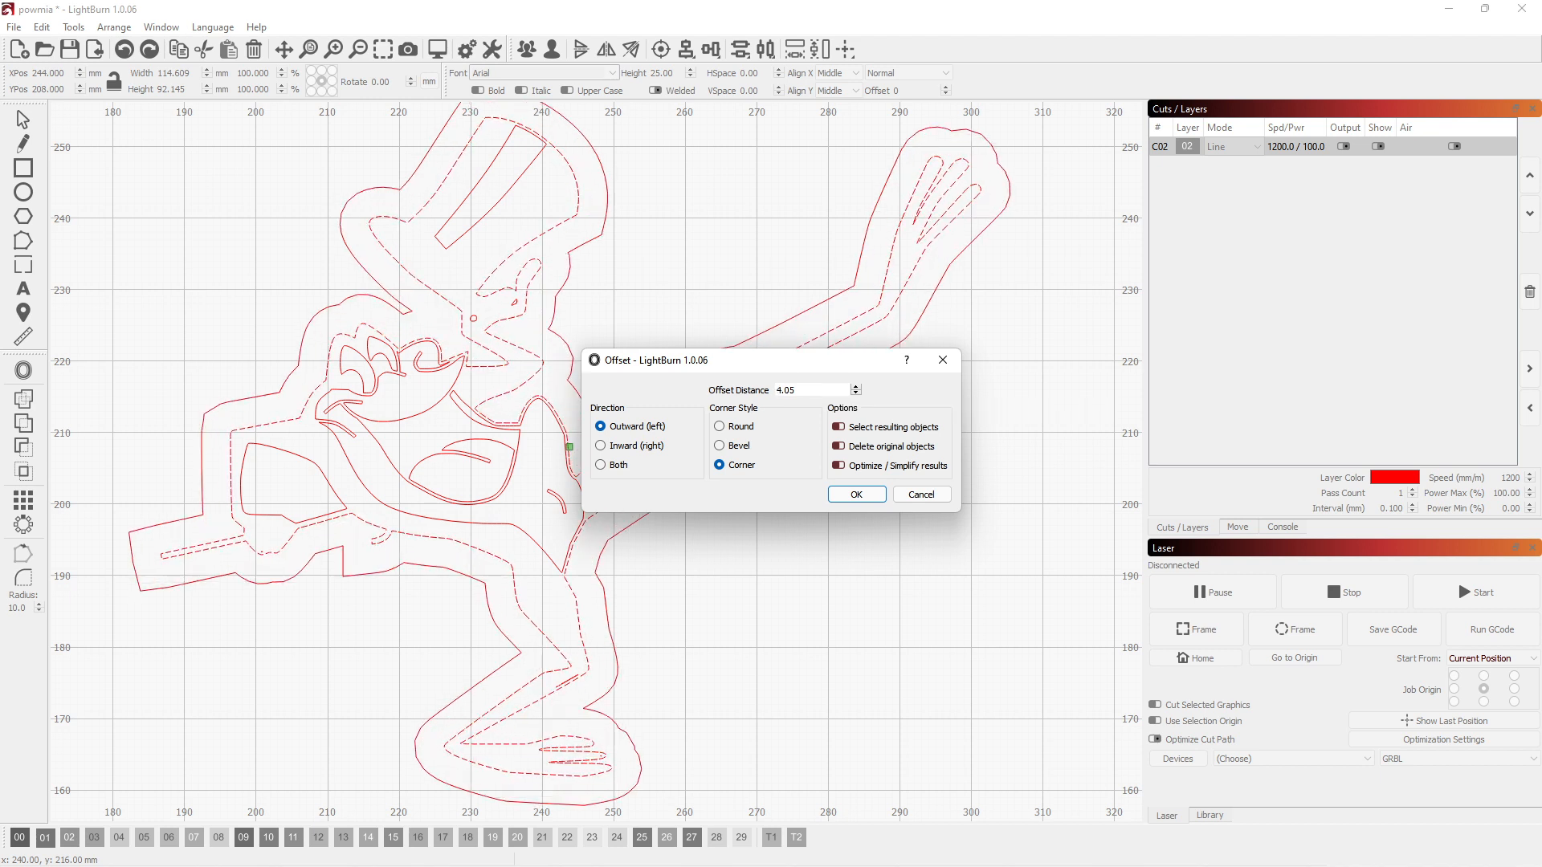
{"action": "key", "text": "Down"}
{"action": "key", "text": "Down"}
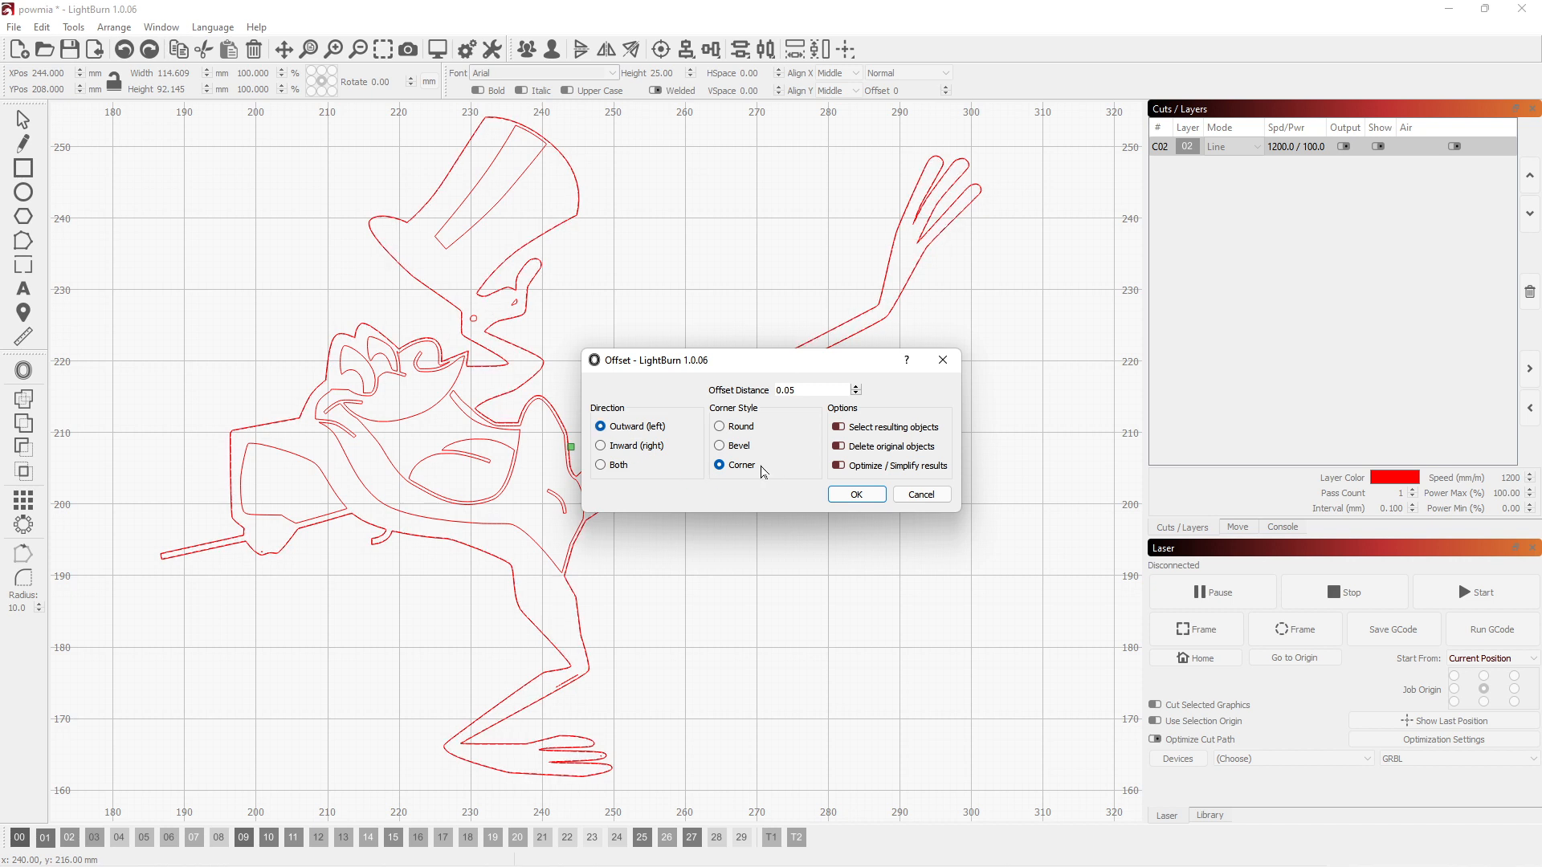
{"action": "left_click", "coordinate": [856, 494]}
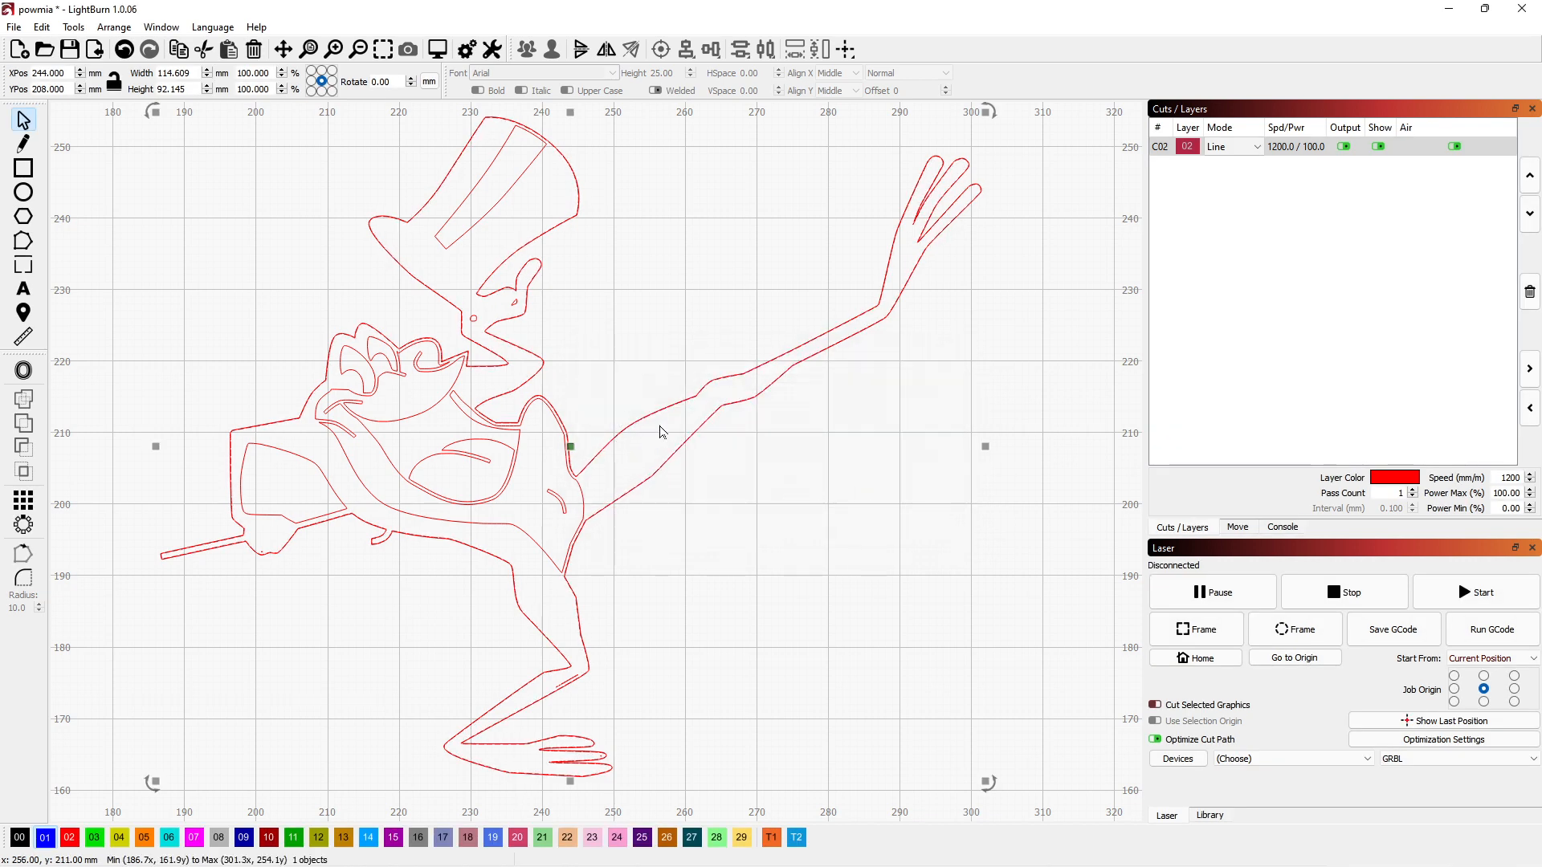
Assign the new offset line around the frog to the blue layer 01.
{"action": "scroll", "coordinate": [626, 418], "scroll_direction": "up", "scroll_amount": 6}
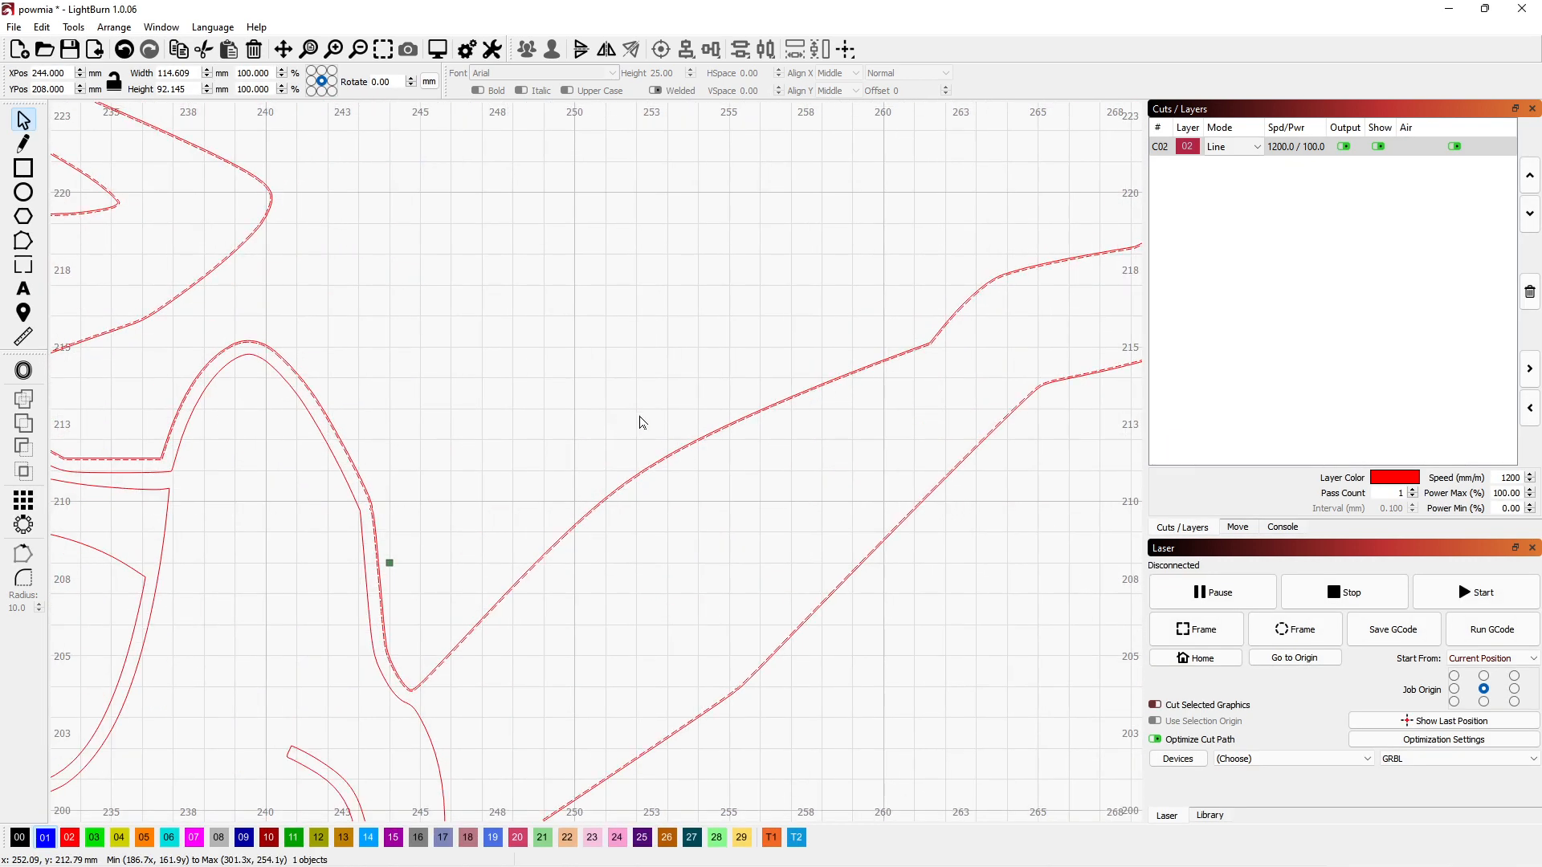
{"action": "scroll", "coordinate": [642, 460], "scroll_direction": "up", "scroll_amount": 9}
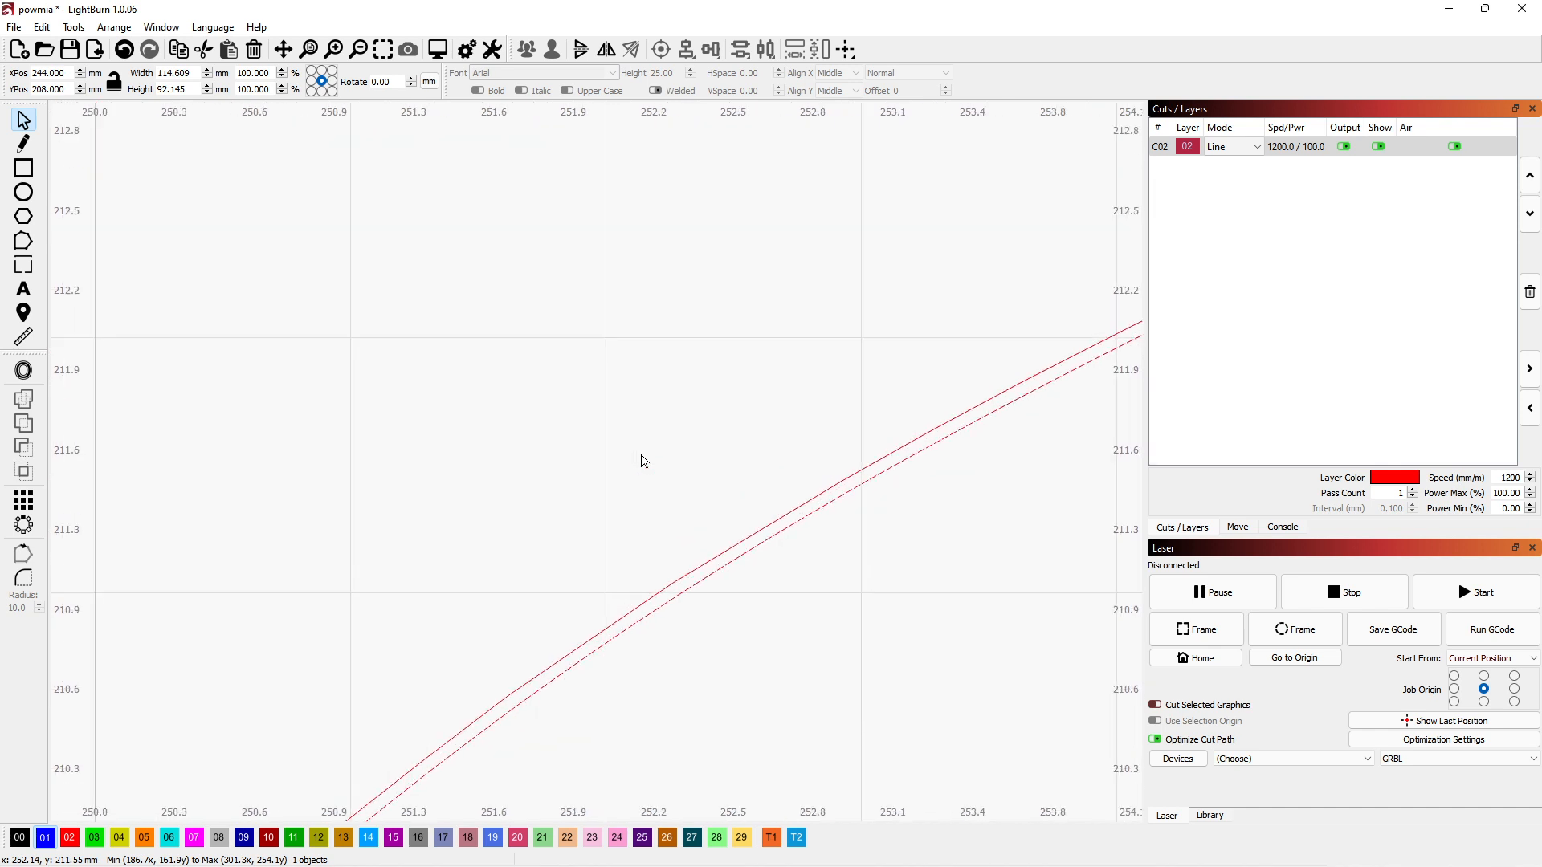
{"action": "left_click_drag", "start_coordinate": [746, 674], "coordinate": [640, 491]}
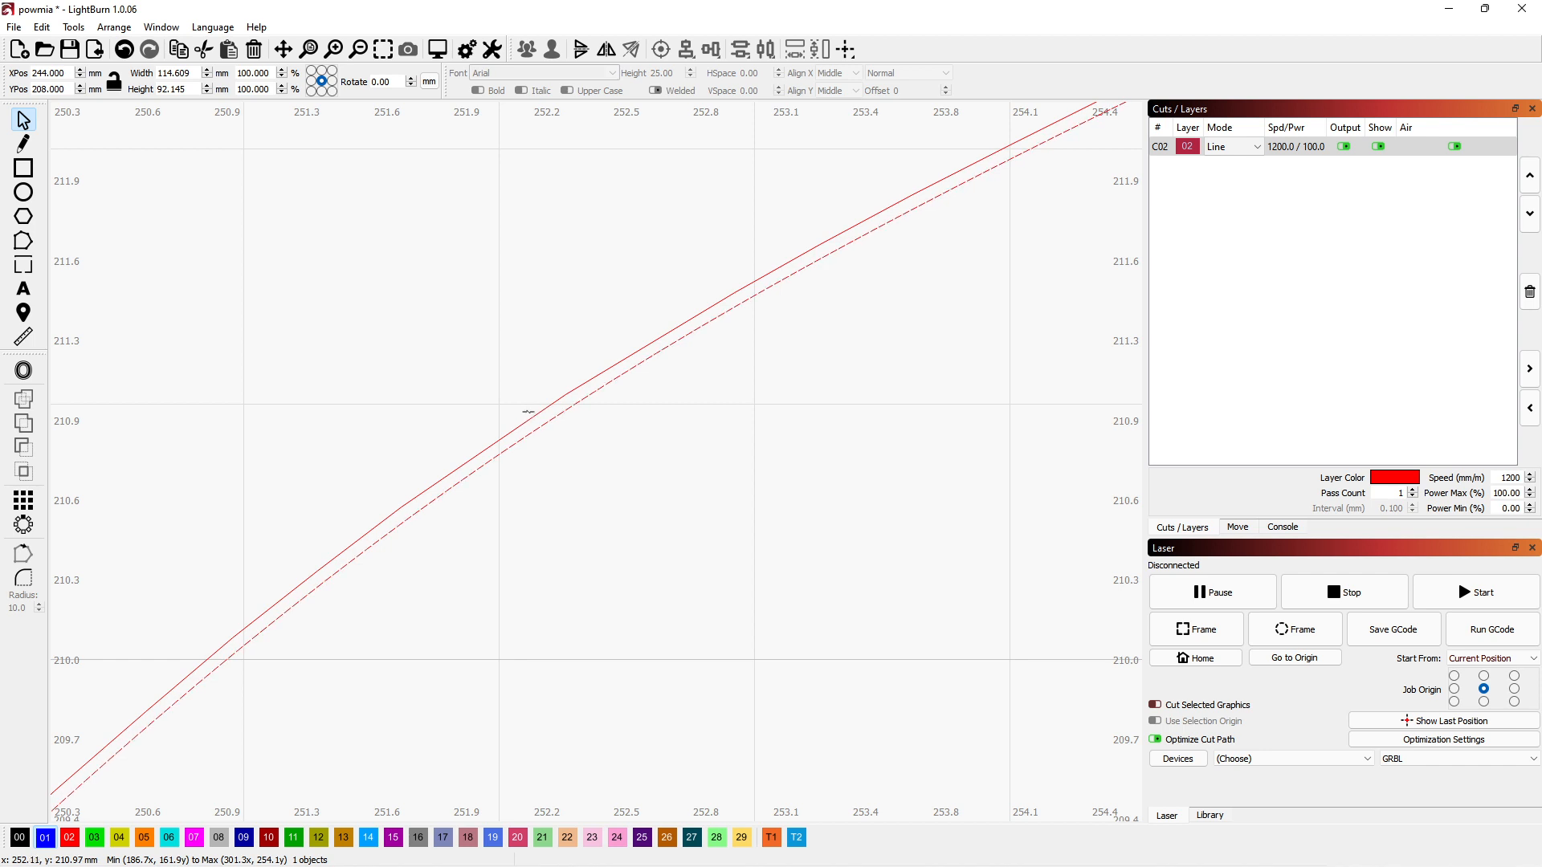
{"action": "left_click", "coordinate": [537, 415]}
{"action": "left_click", "coordinate": [45, 837]}
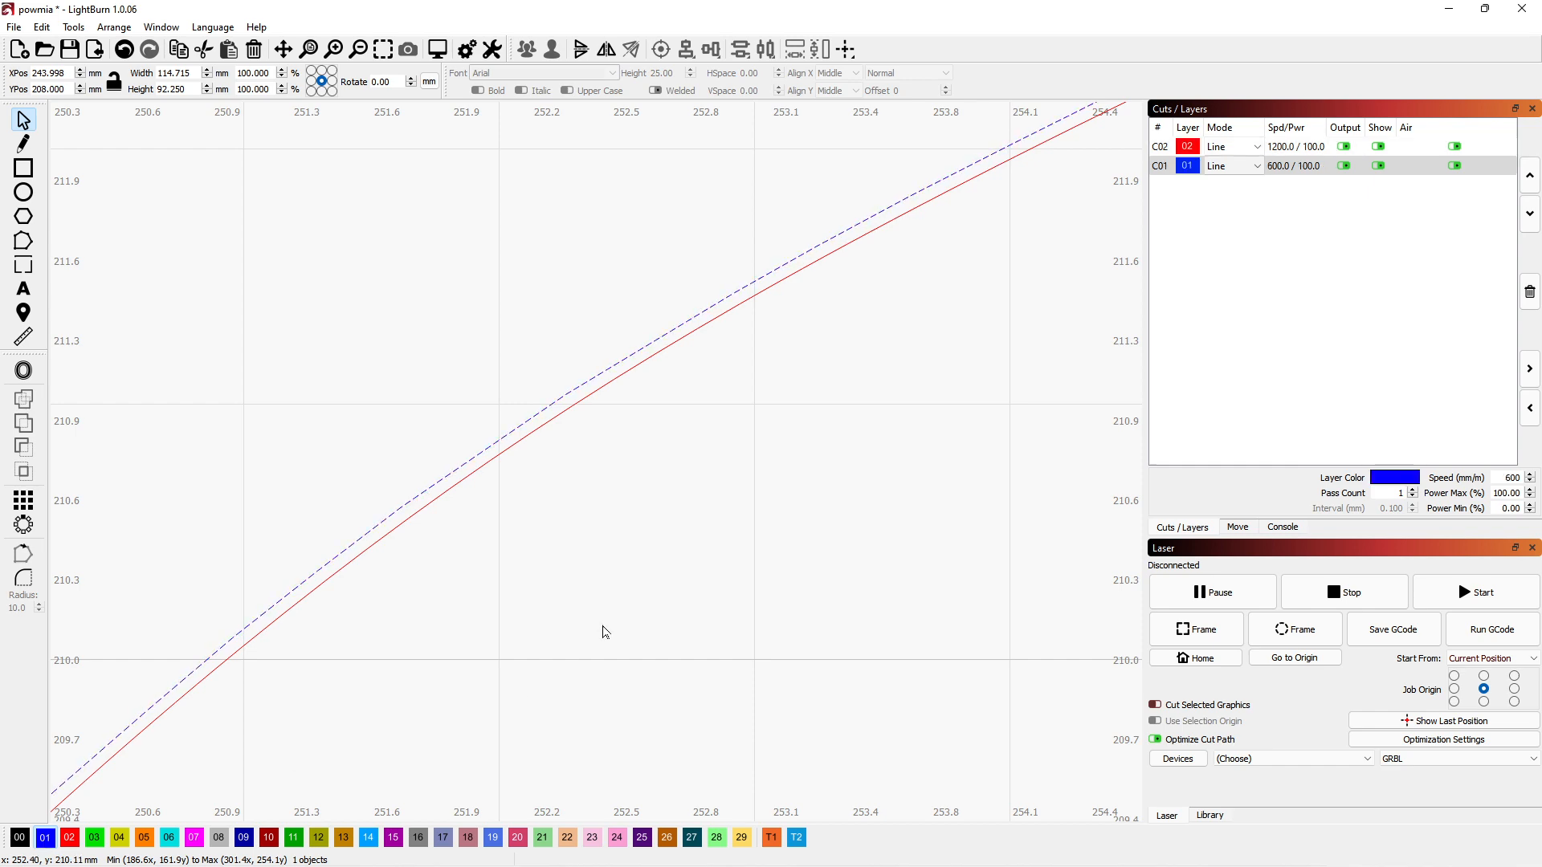
{"action": "scroll", "coordinate": [652, 565], "scroll_direction": "down", "scroll_amount": 10}
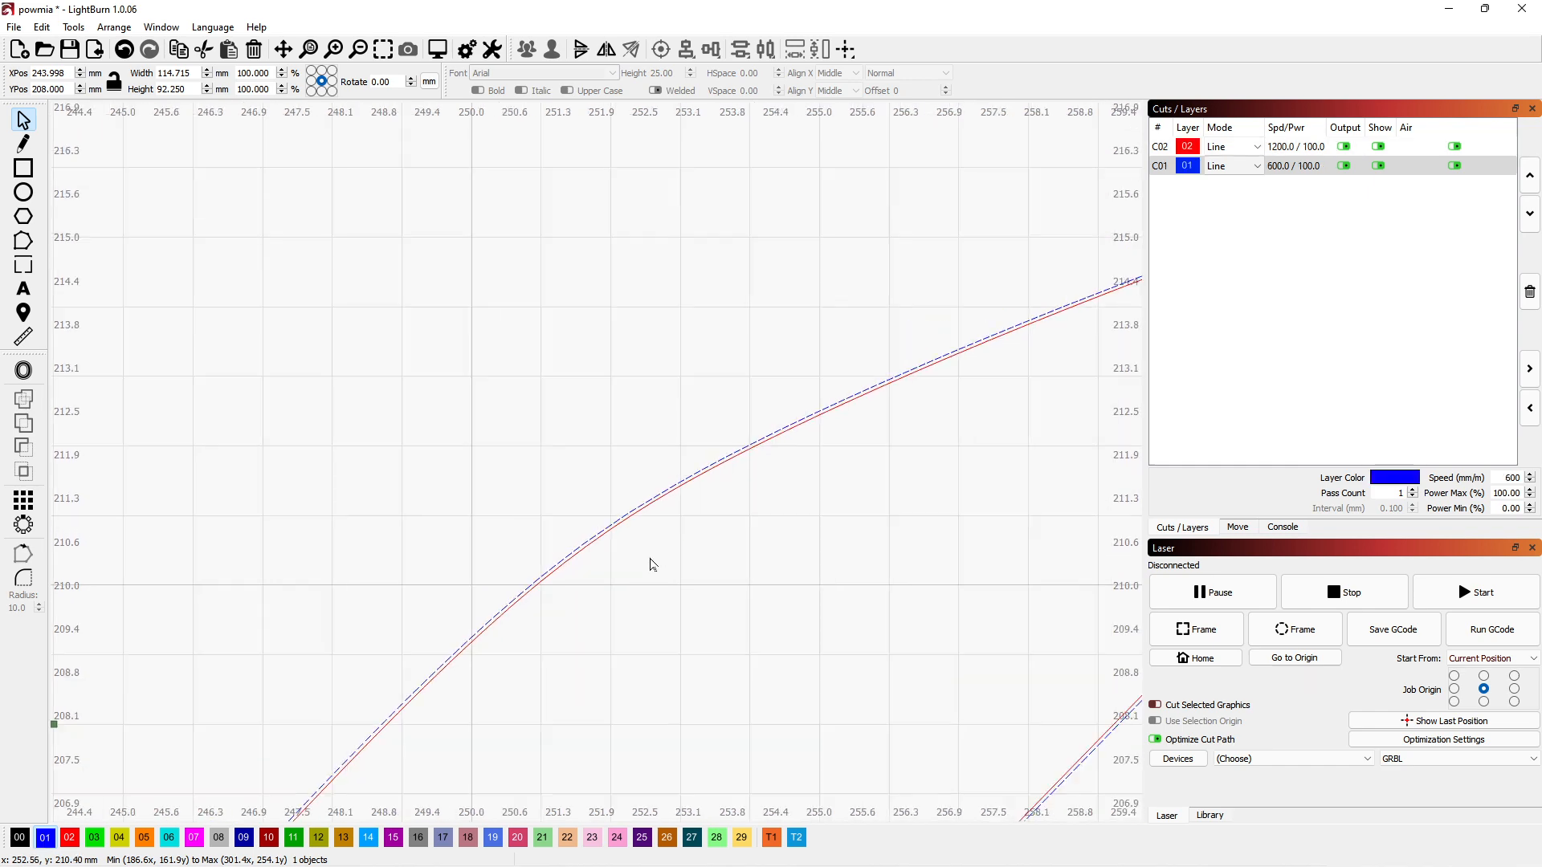
{"action": "scroll", "coordinate": [652, 565], "scroll_direction": "down", "scroll_amount": 4}
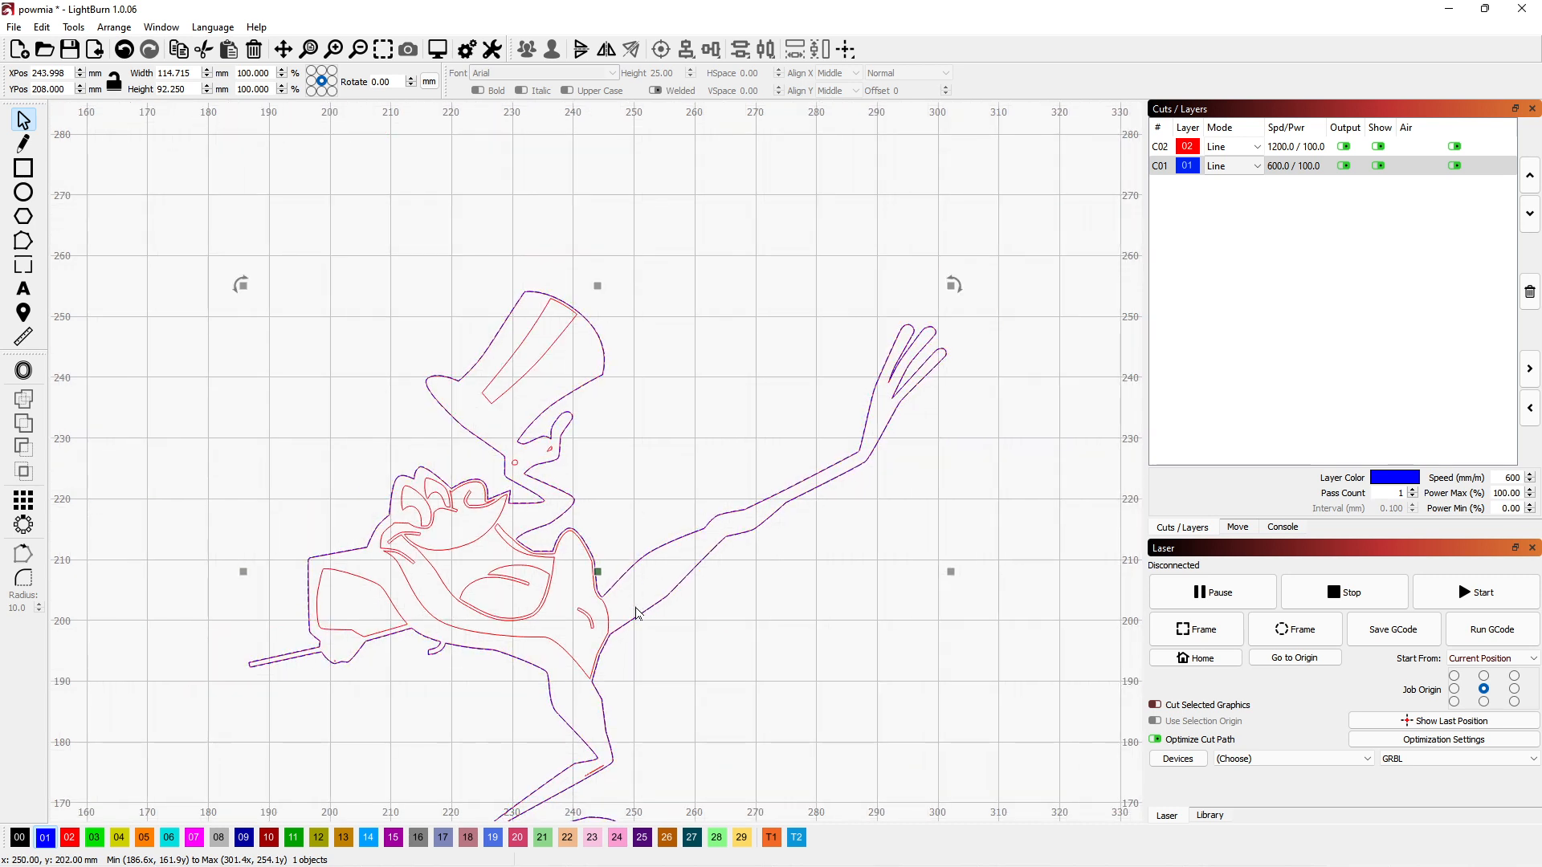
{"action": "scroll", "coordinate": [636, 613], "scroll_direction": "down", "scroll_amount": 5}
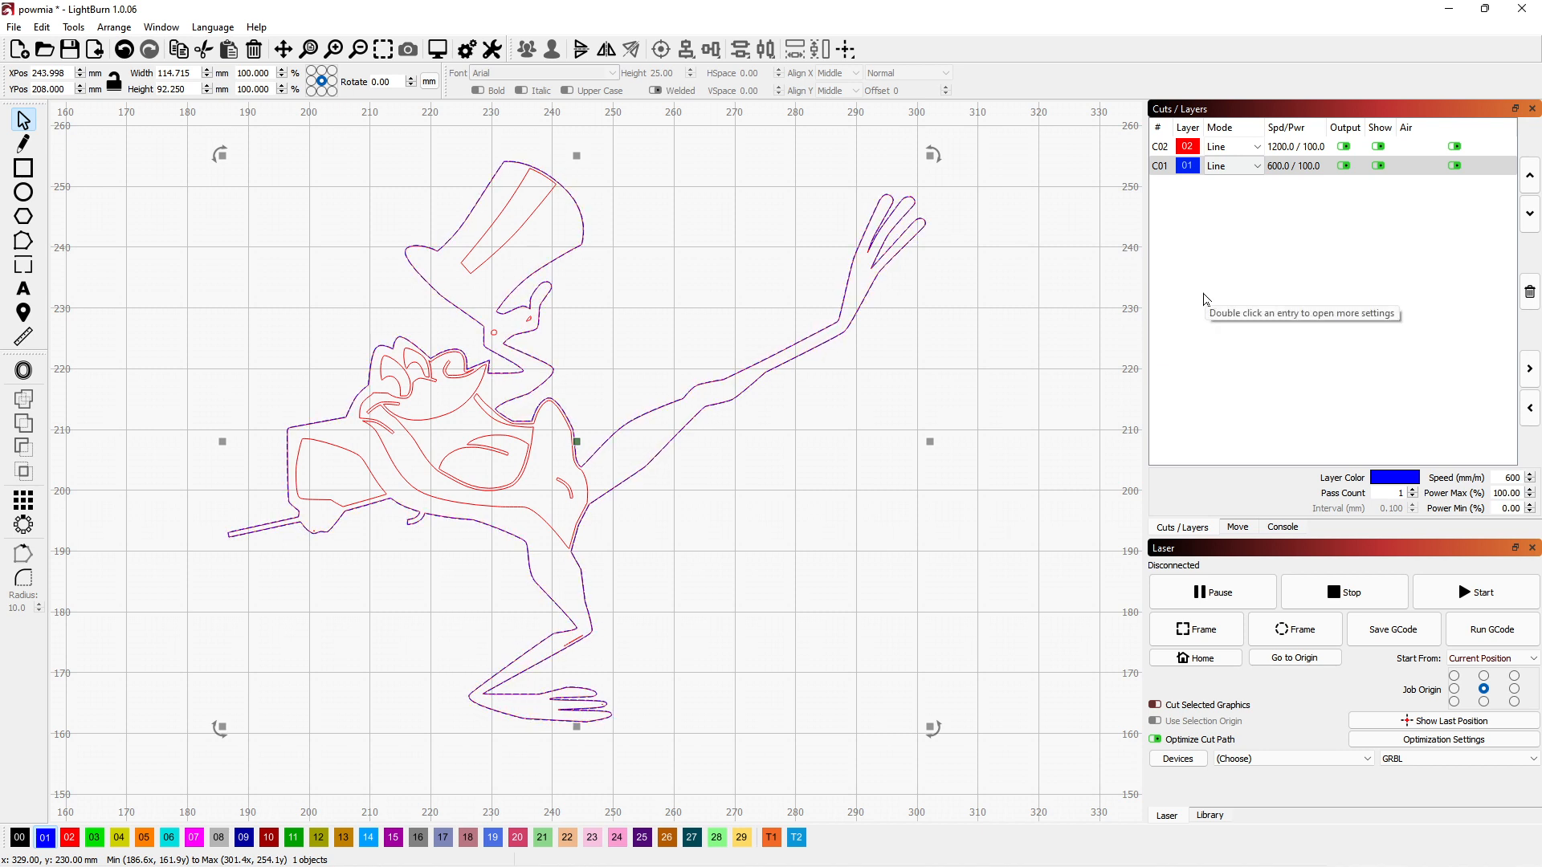
Switch to the untitled LightBurn project with the wolf image and draw a rectangle about 122 by 194 mm around the head.
{"action": "mouse_move", "coordinate": [1000, 865]}
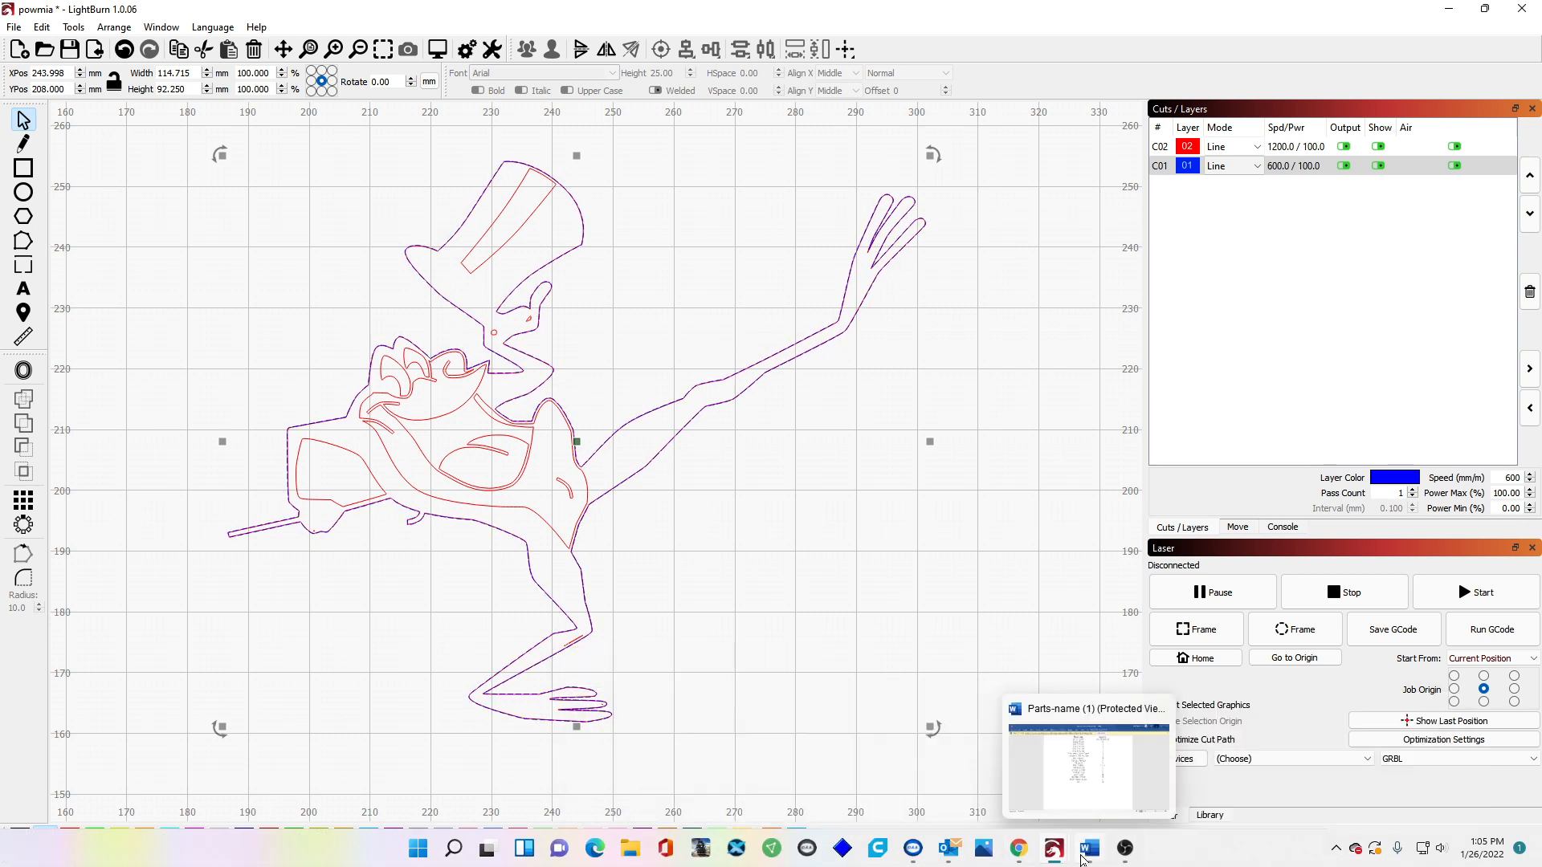
{"action": "mouse_move", "coordinate": [1047, 858]}
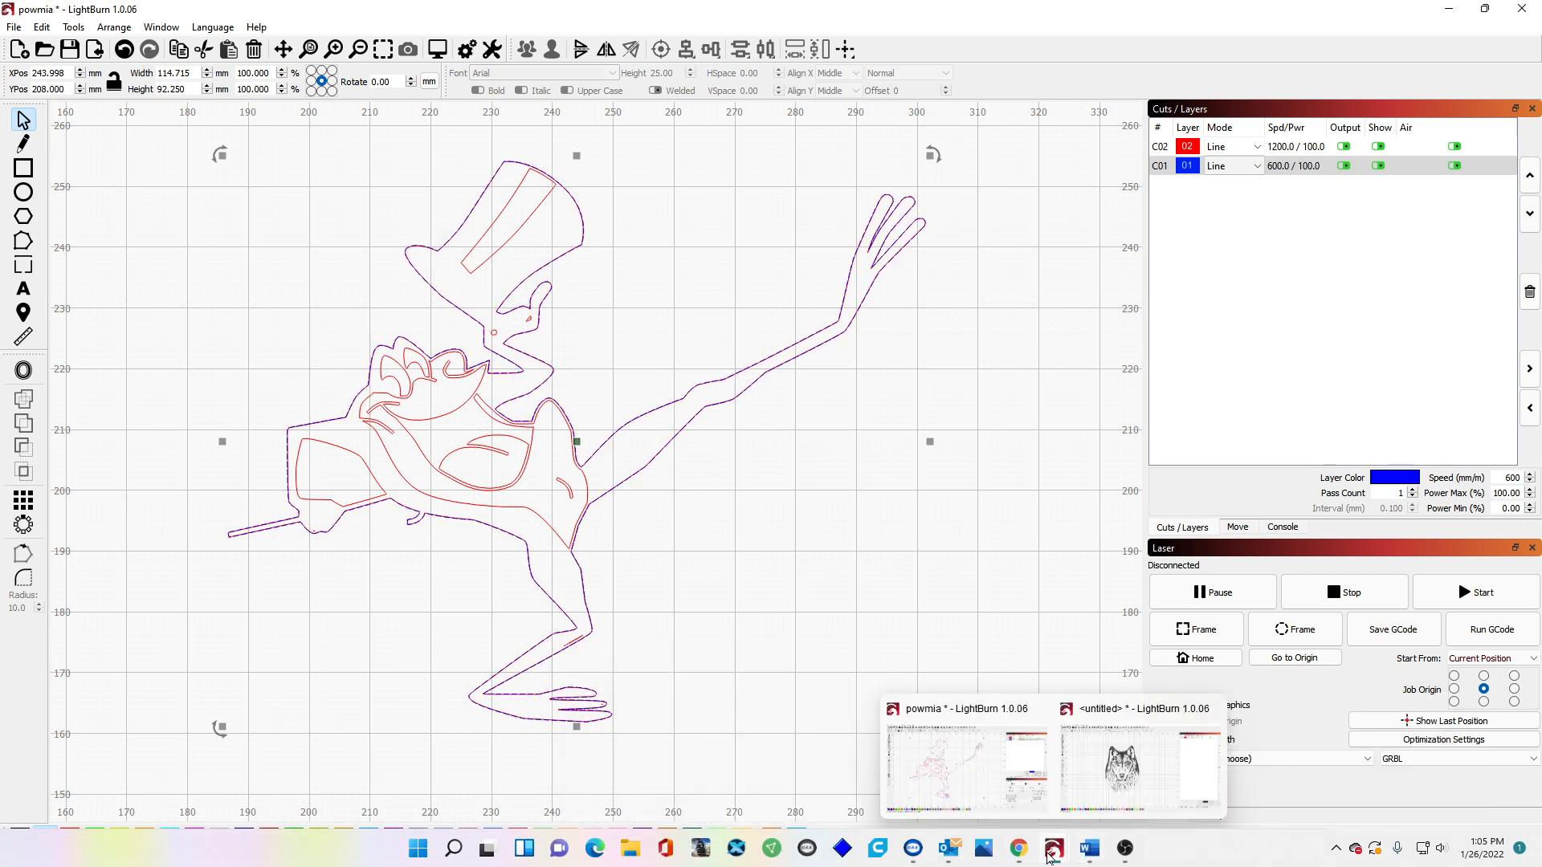
{"action": "left_click", "coordinate": [1133, 773]}
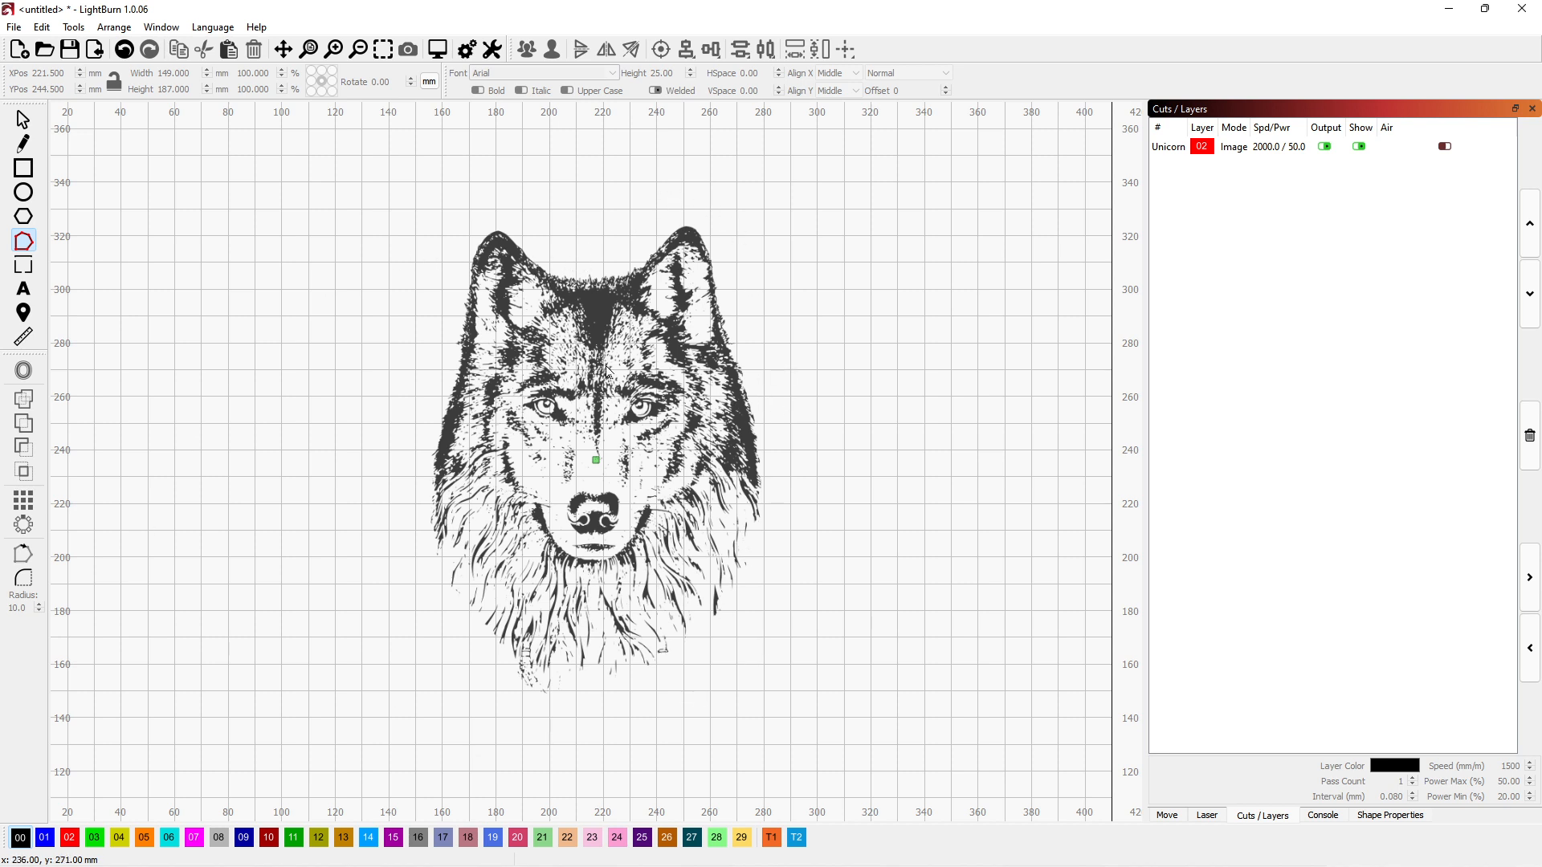
{"action": "left_click", "coordinate": [24, 174]}
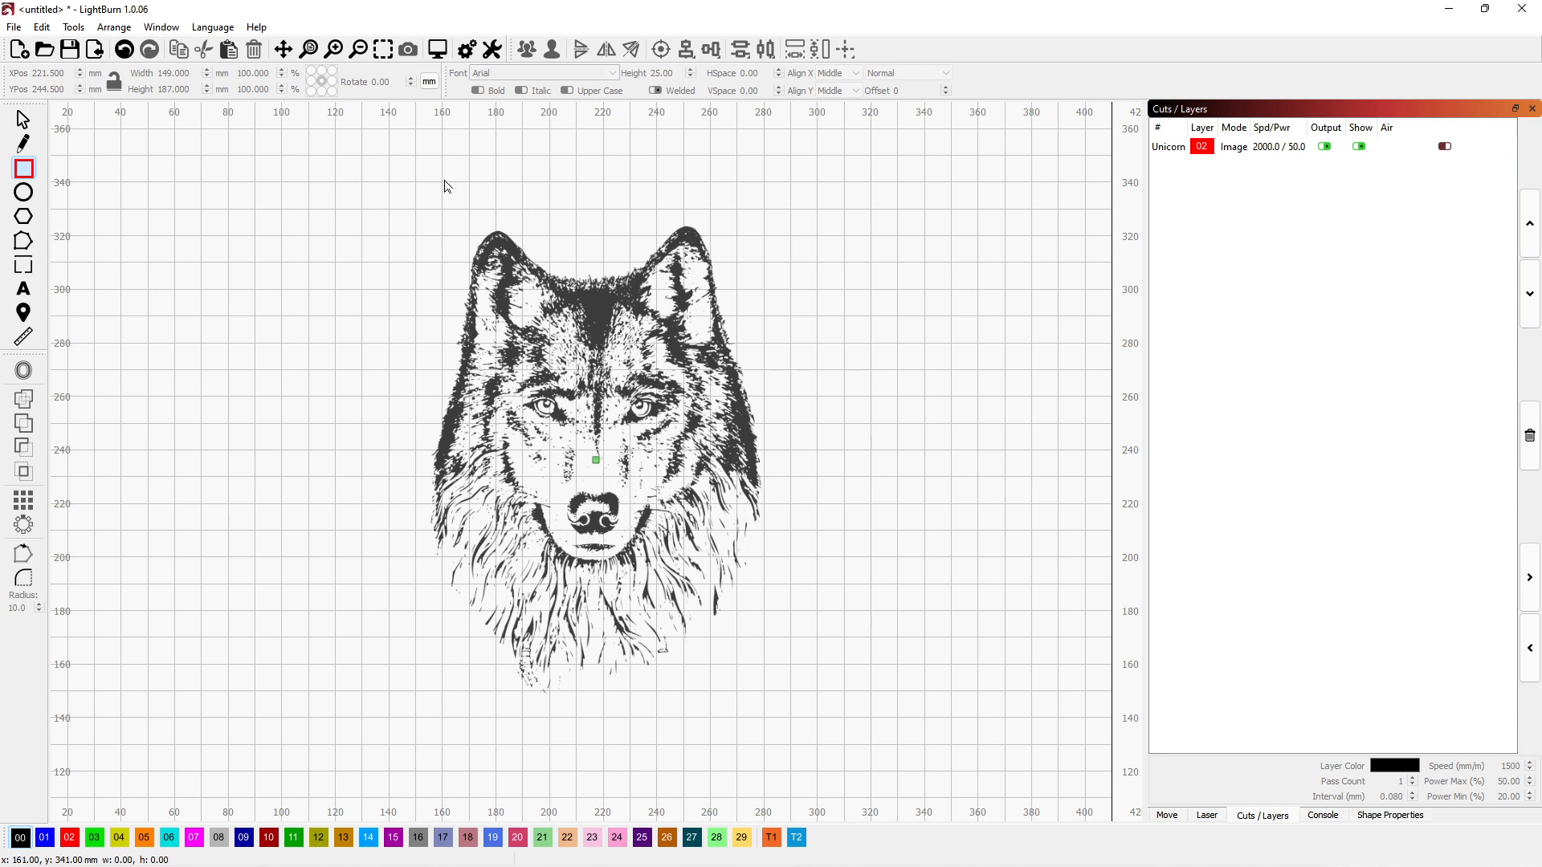
{"action": "mouse_move", "coordinate": [445, 180]}
{"action": "left_mouse_down"}
{"action": "mouse_move", "coordinate": [607, 311]}
{"action": "mouse_move", "coordinate": [752, 559]}
{"action": "mouse_move", "coordinate": [768, 693]}
{"action": "left_mouse_up"}
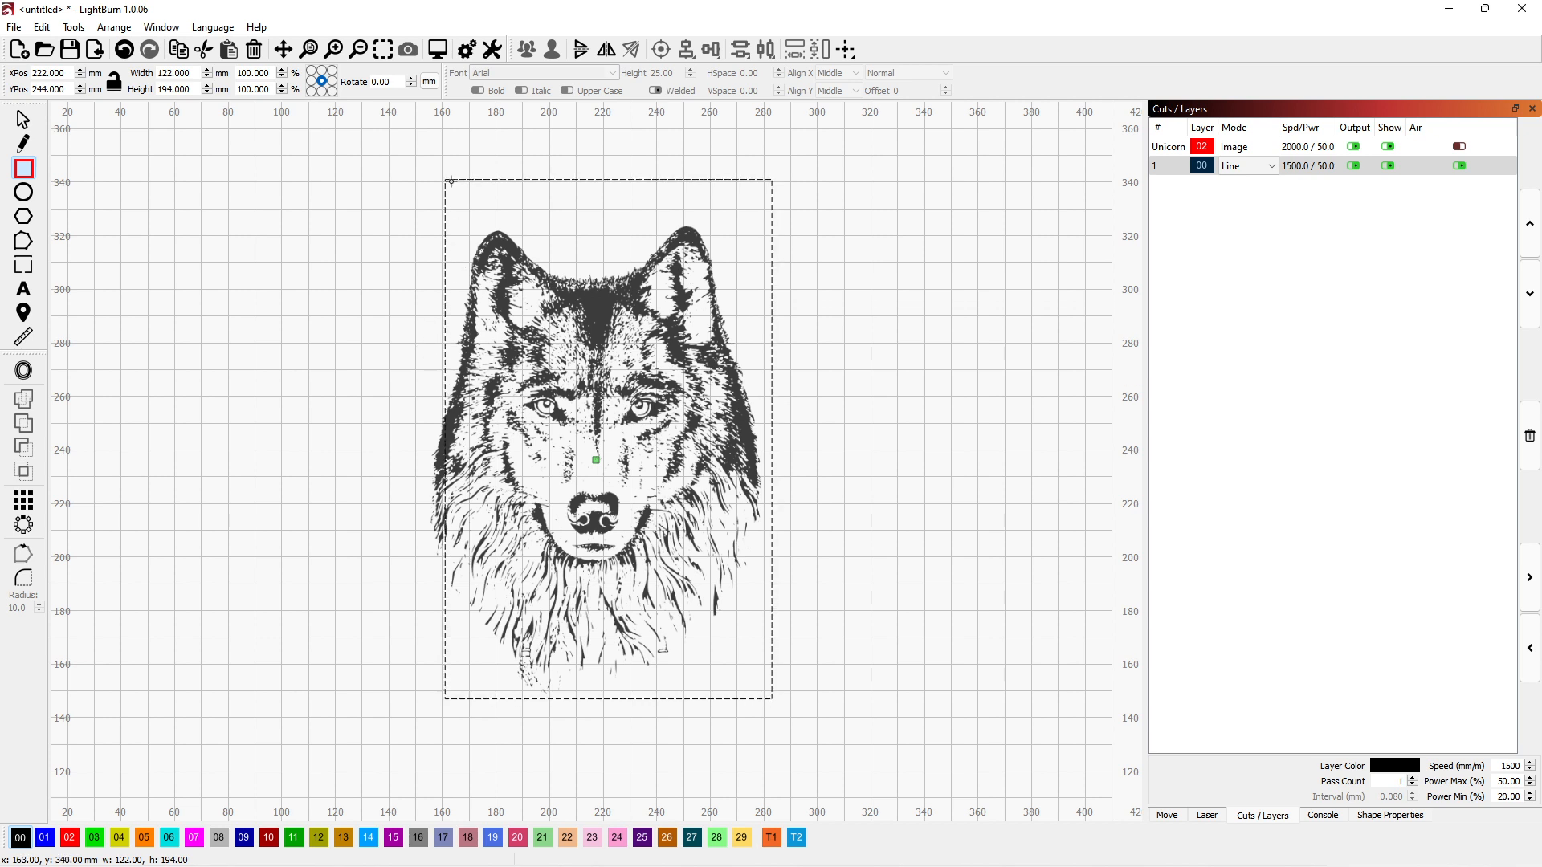
Stretch the rectangle outward on both sides of the wolf head to a width of about 153 mm.
{"action": "left_click", "coordinate": [23, 121]}
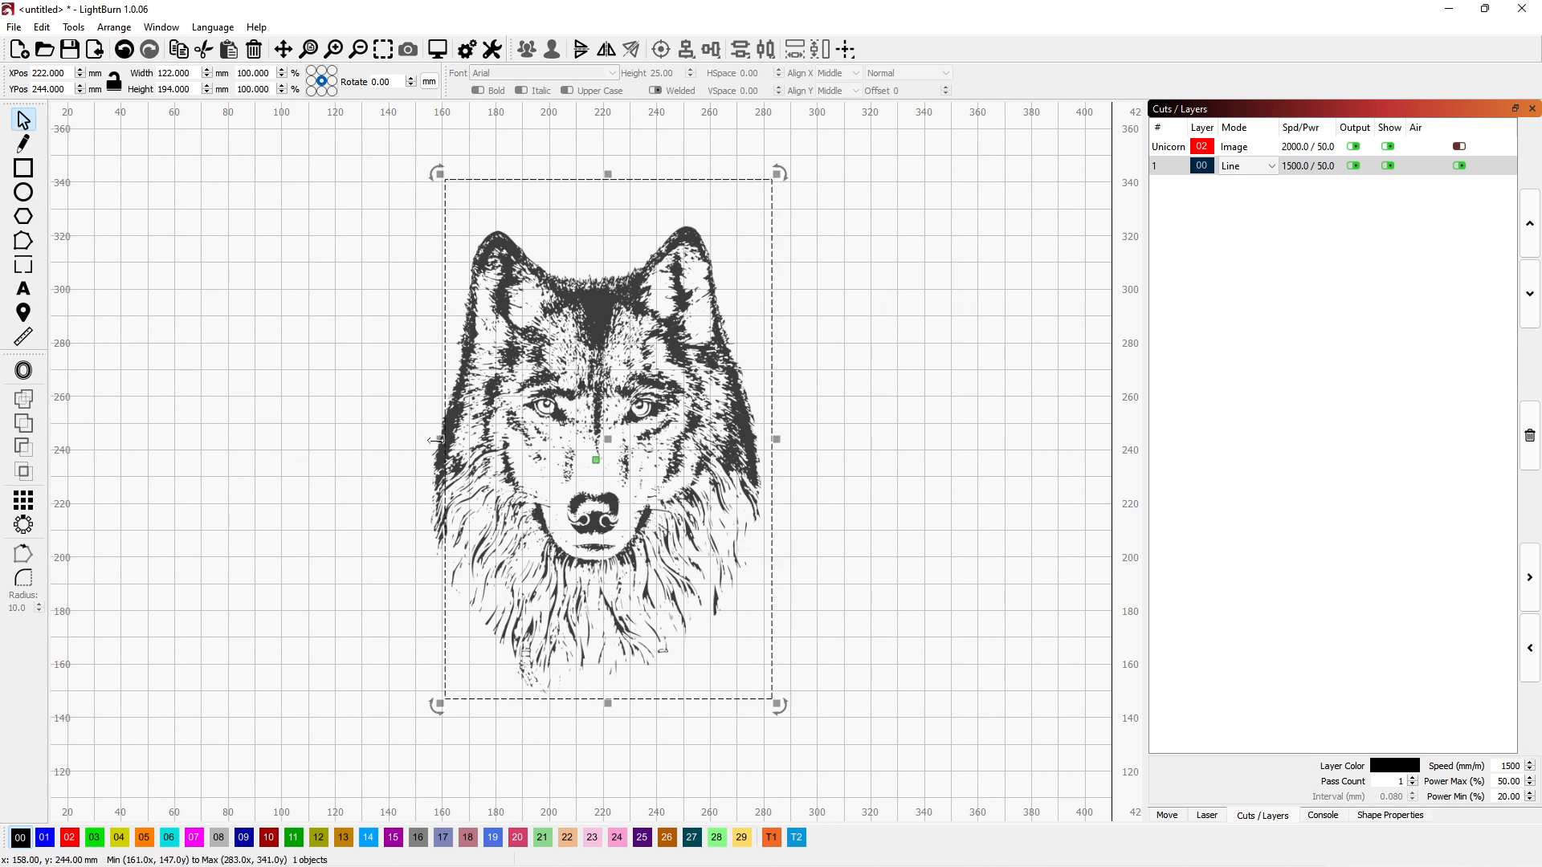
{"action": "left_click_drag", "start_coordinate": [440, 439], "coordinate": [390, 439]}
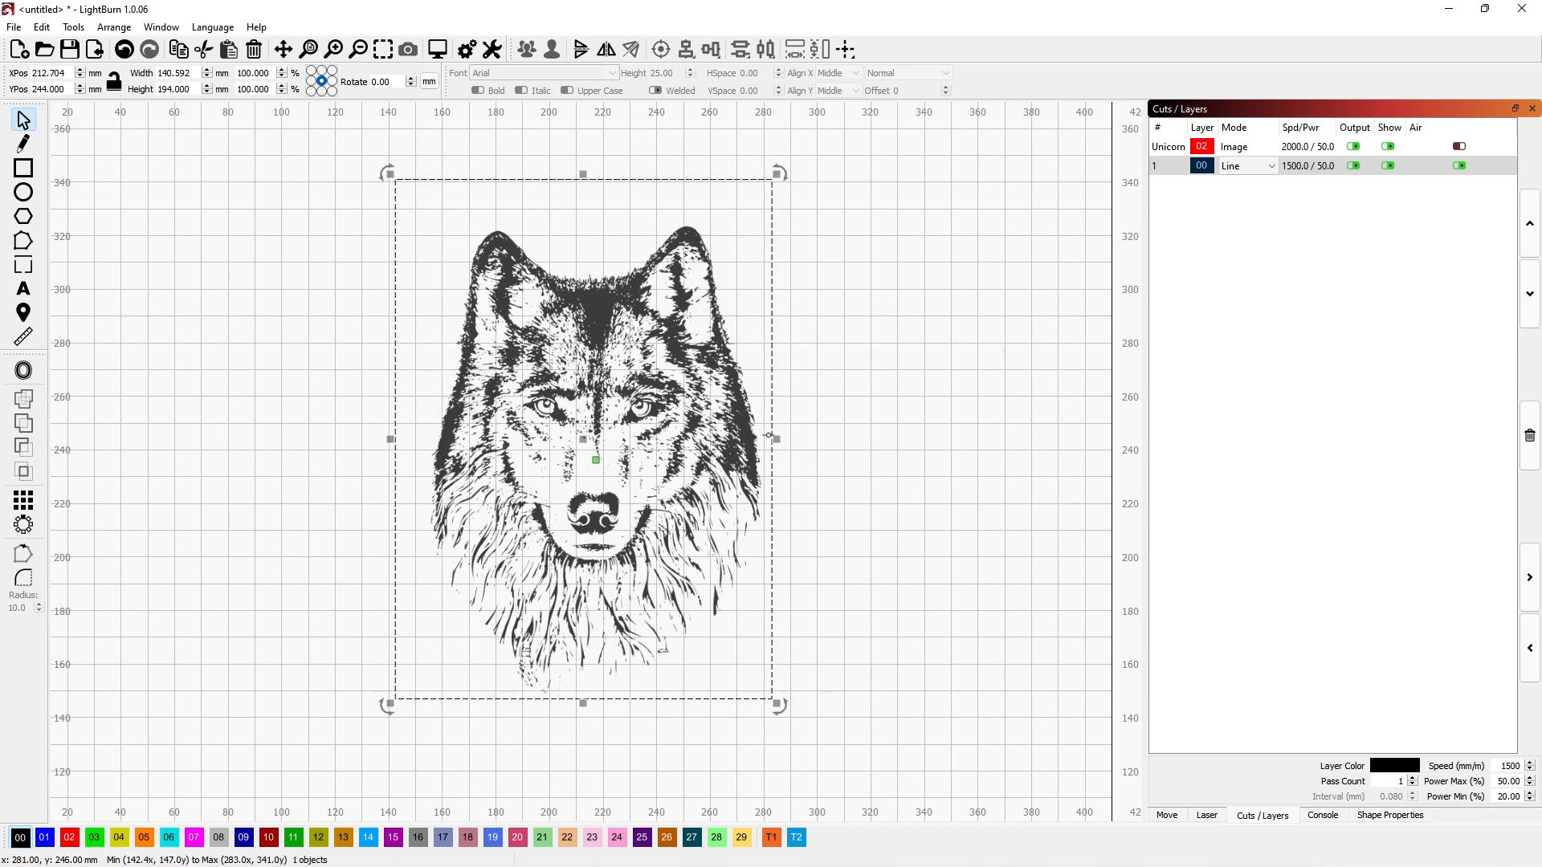
{"action": "left_click_drag", "start_coordinate": [778, 439], "coordinate": [811, 440]}
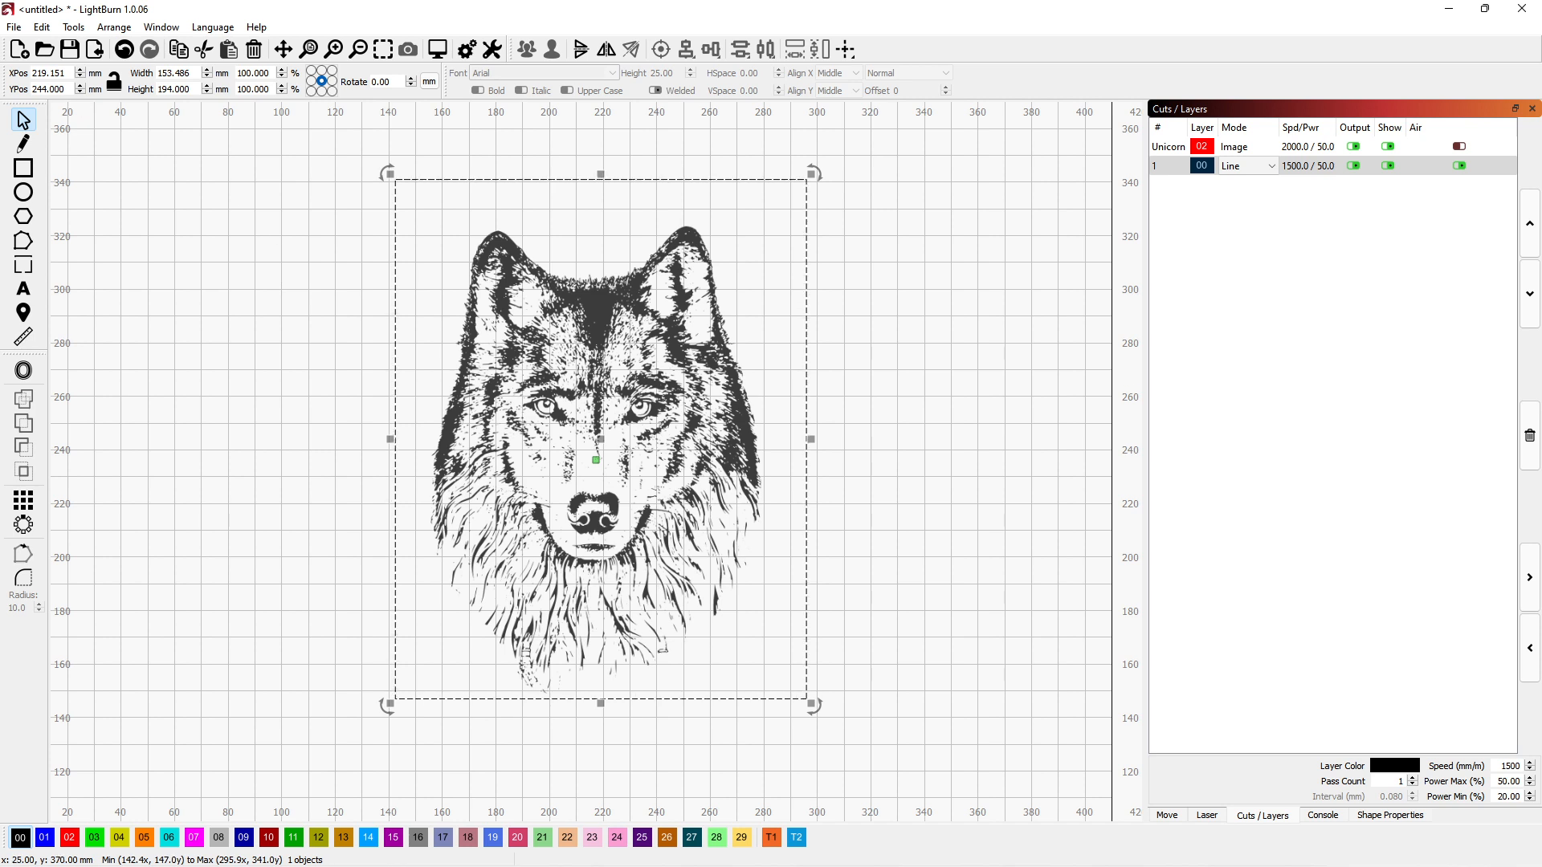
Convert the rectangle around the wolf head to a path and start editing its nodes.
{"action": "left_click", "coordinate": [41, 27]}
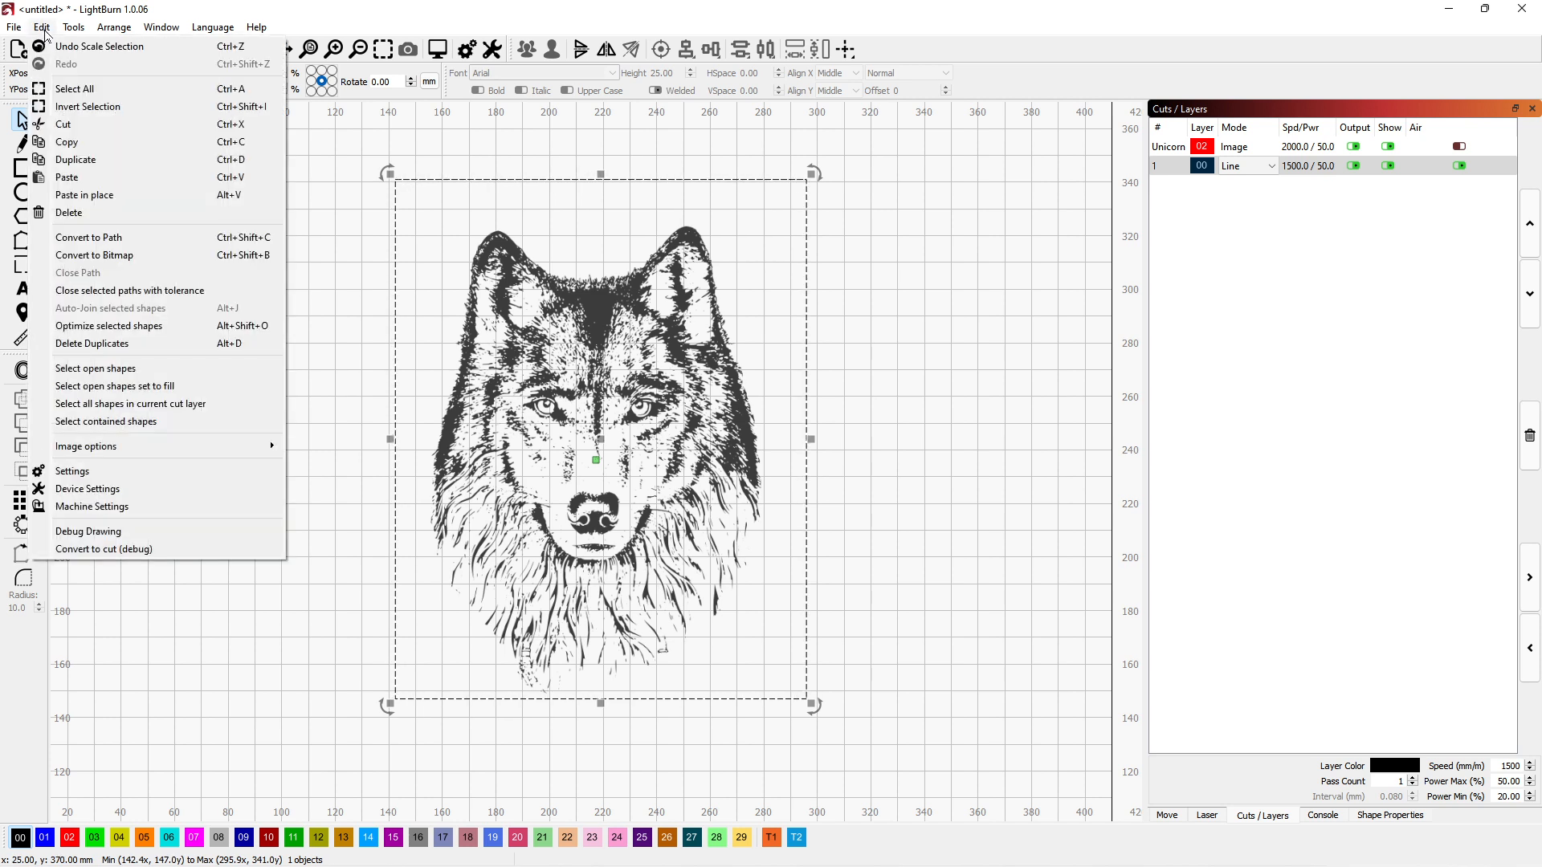
{"action": "left_click", "coordinate": [155, 238]}
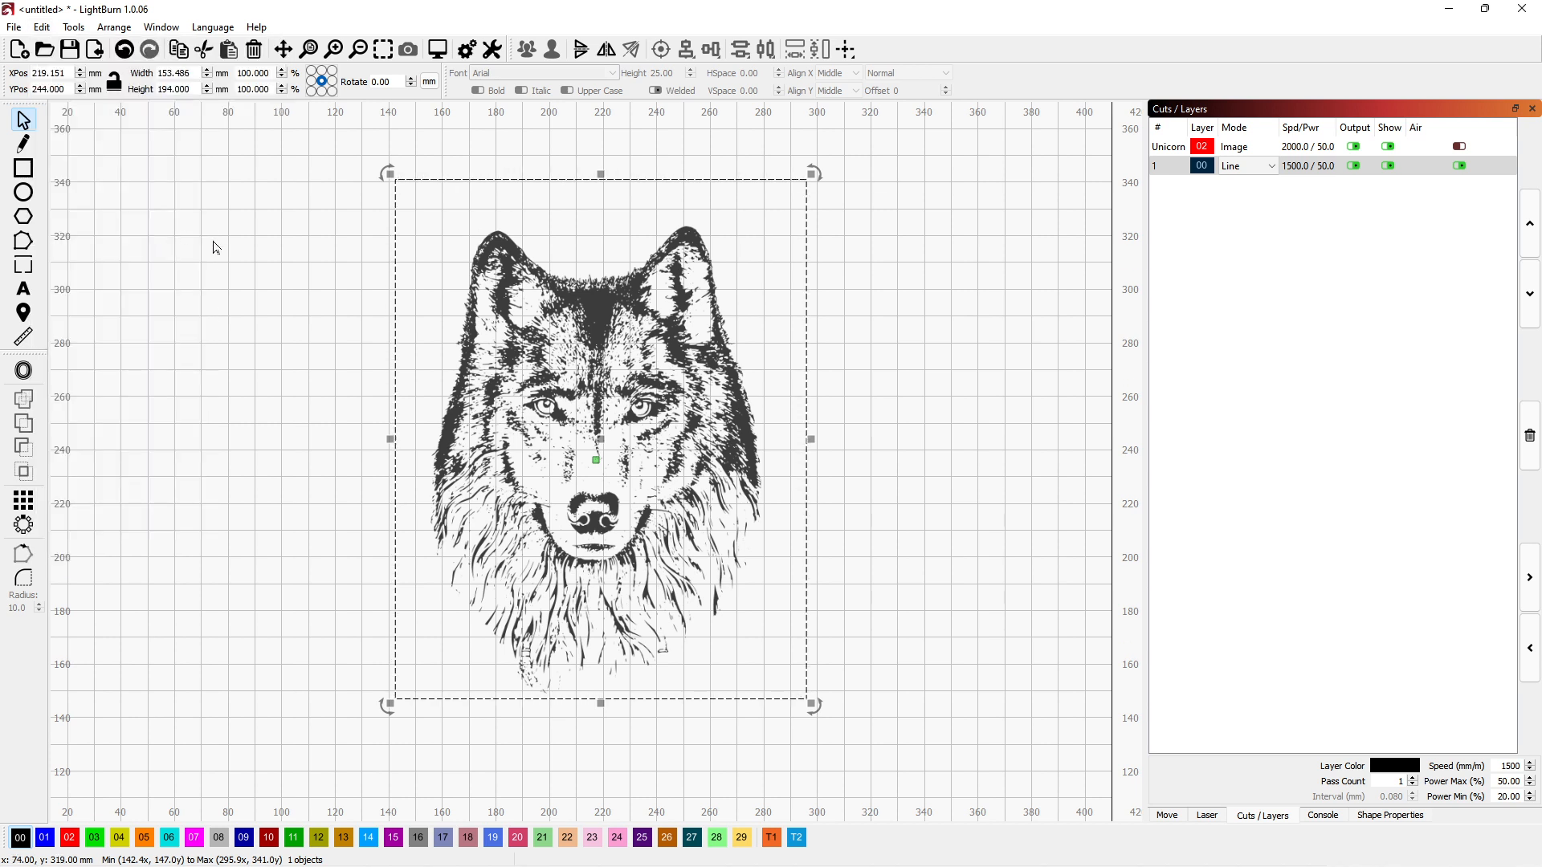
{"action": "left_click", "coordinate": [396, 225]}
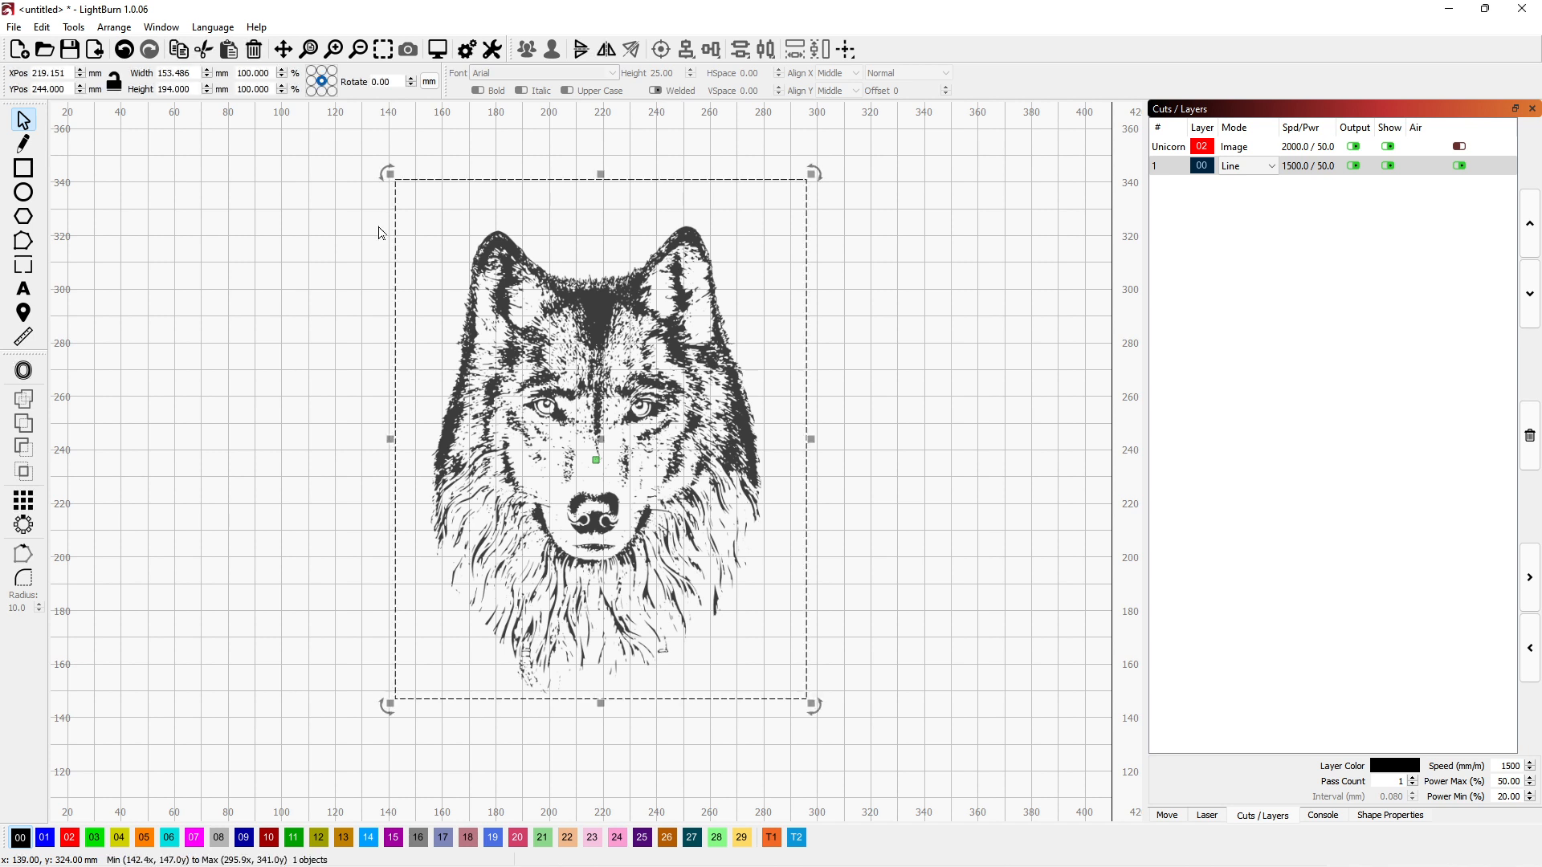
{"action": "left_click", "coordinate": [24, 241]}
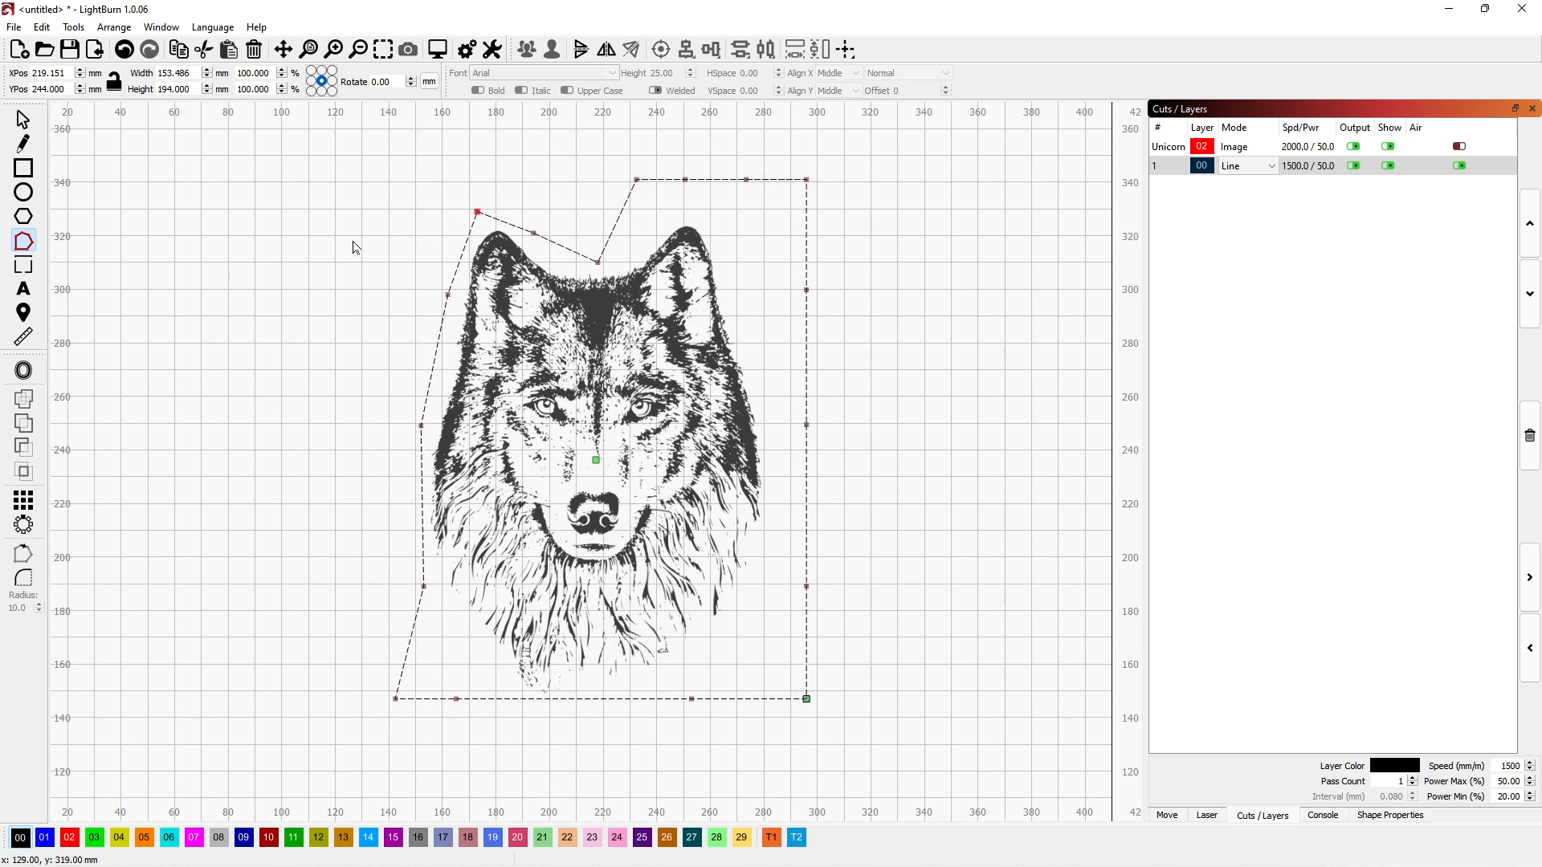
Smooth the path's upper nodes into curves and move them in to follow the wolf's forehead and ears.
{"action": "left_click", "coordinate": [24, 240]}
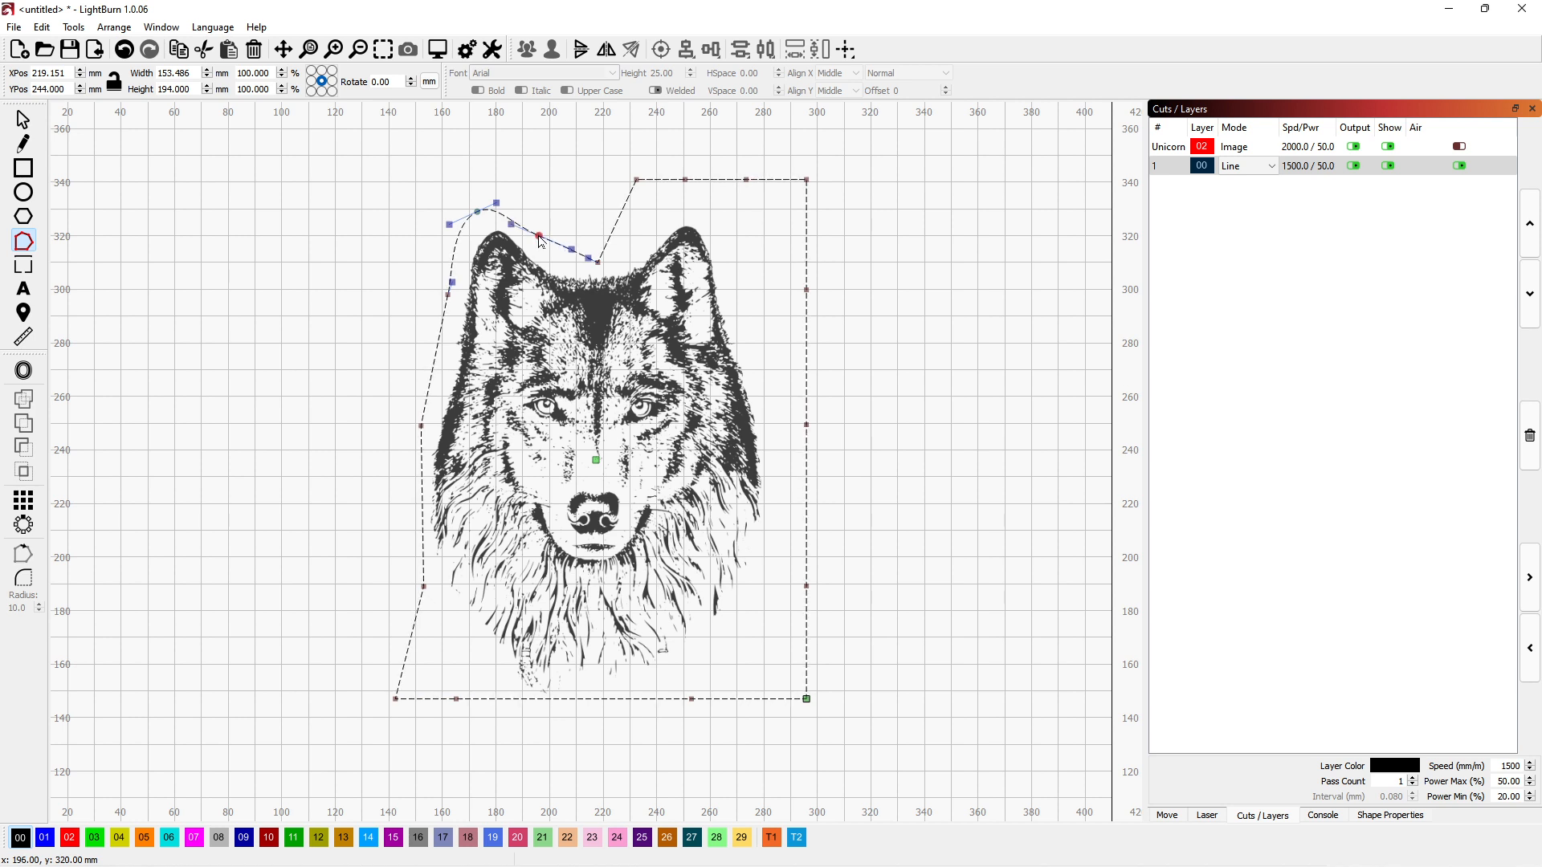
{"action": "left_click_drag", "start_coordinate": [540, 241], "coordinate": [546, 251]}
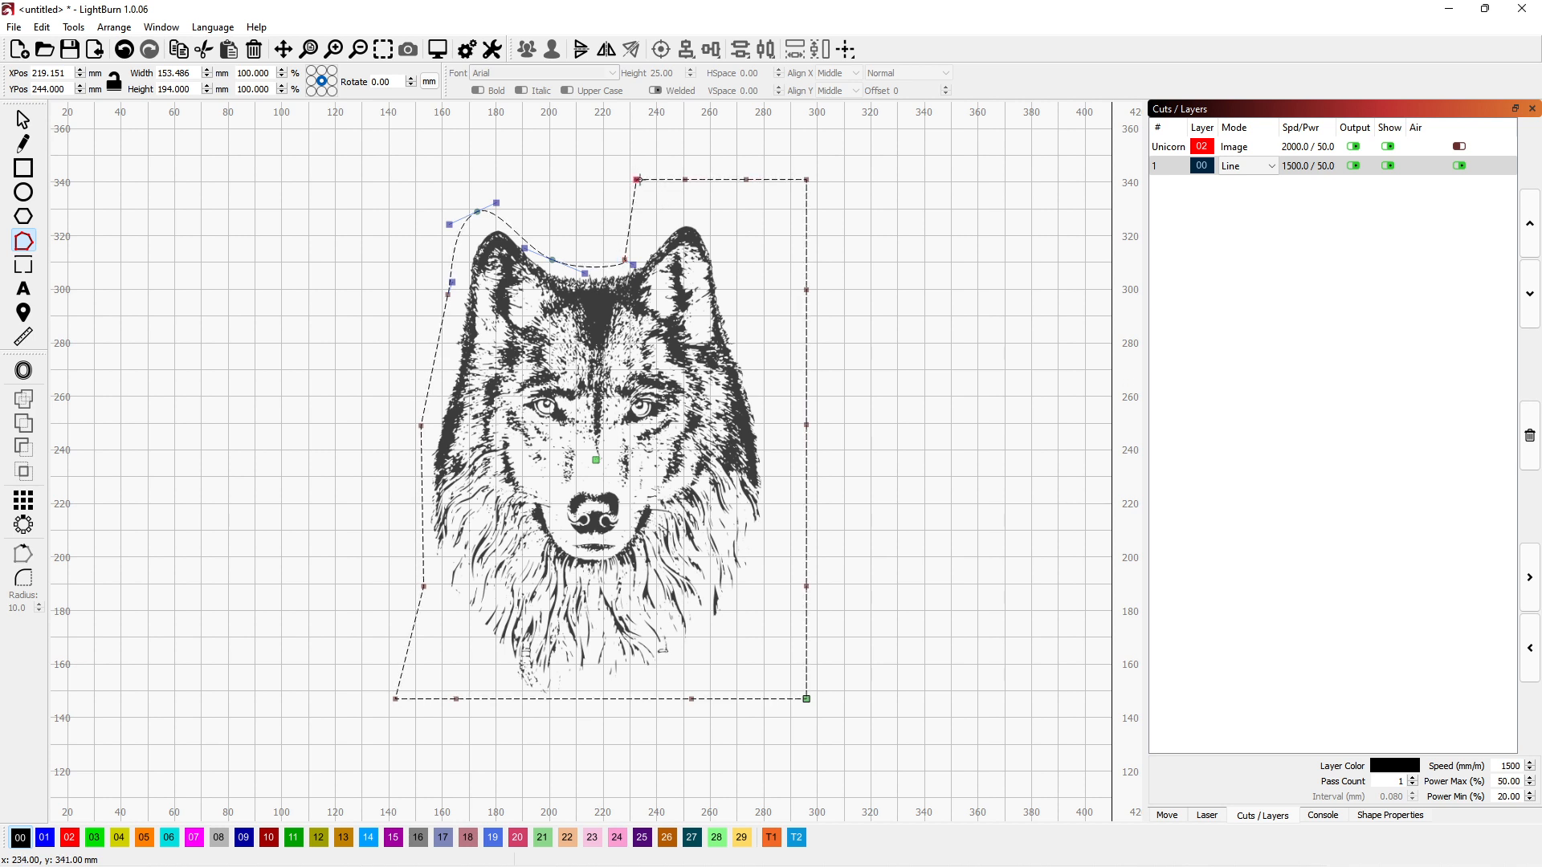
{"action": "key", "text": "s"}
{"action": "left_click_drag", "start_coordinate": [640, 183], "coordinate": [672, 207]}
{"action": "key", "text": "s"}
{"action": "left_click_drag", "start_coordinate": [684, 179], "coordinate": [712, 224]}
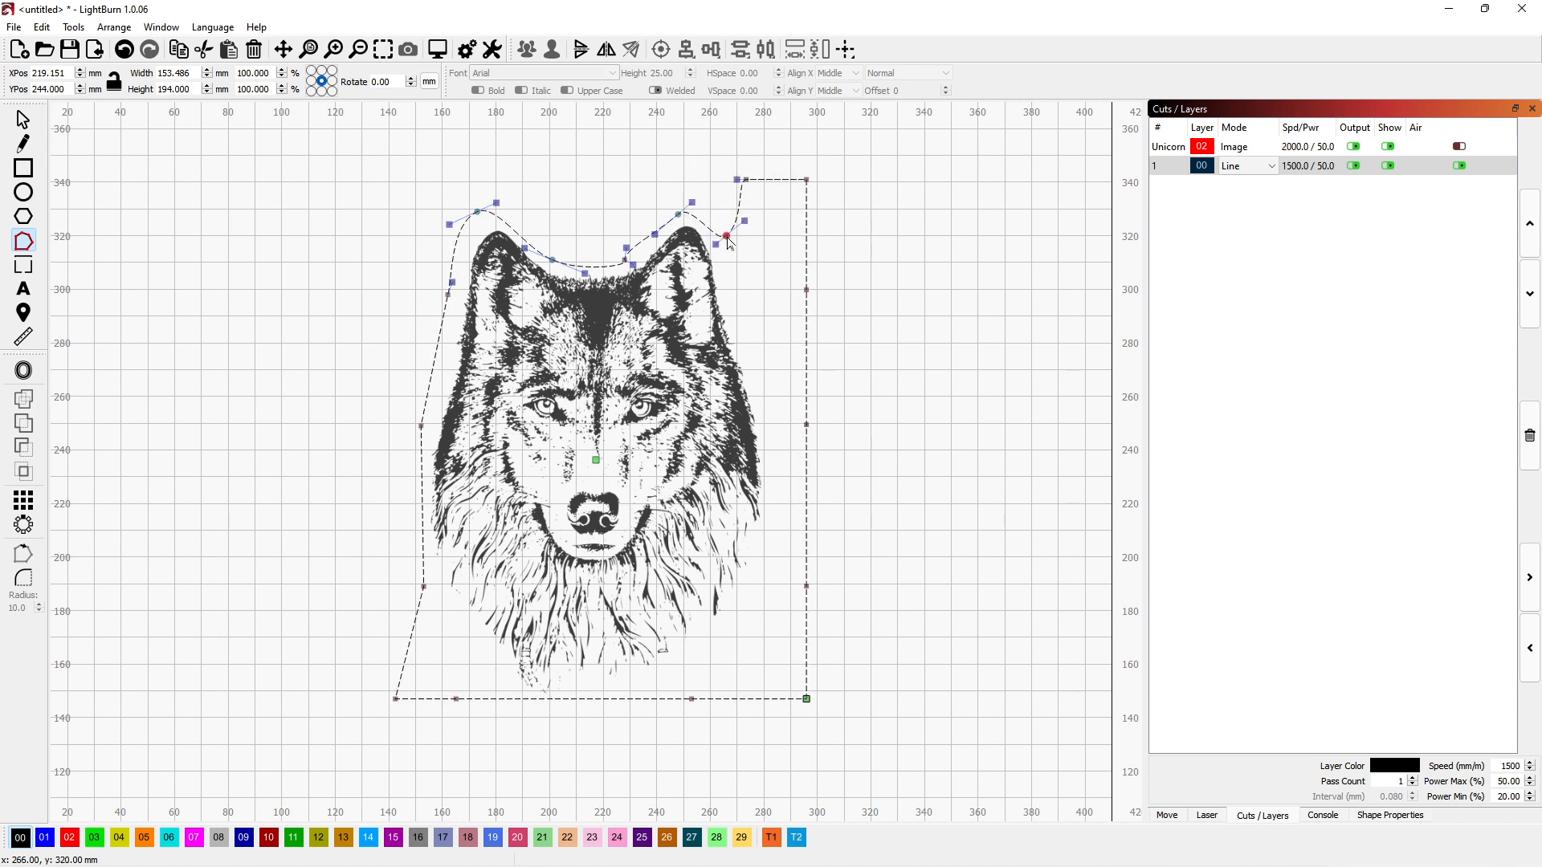